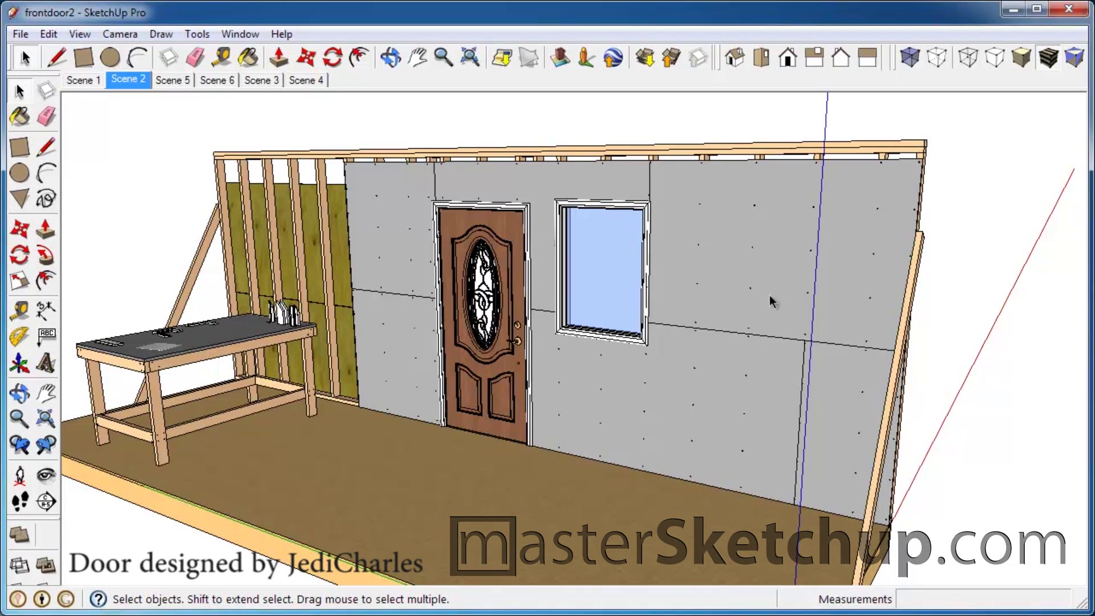
pyautogui.scroll(3, 520, 419)
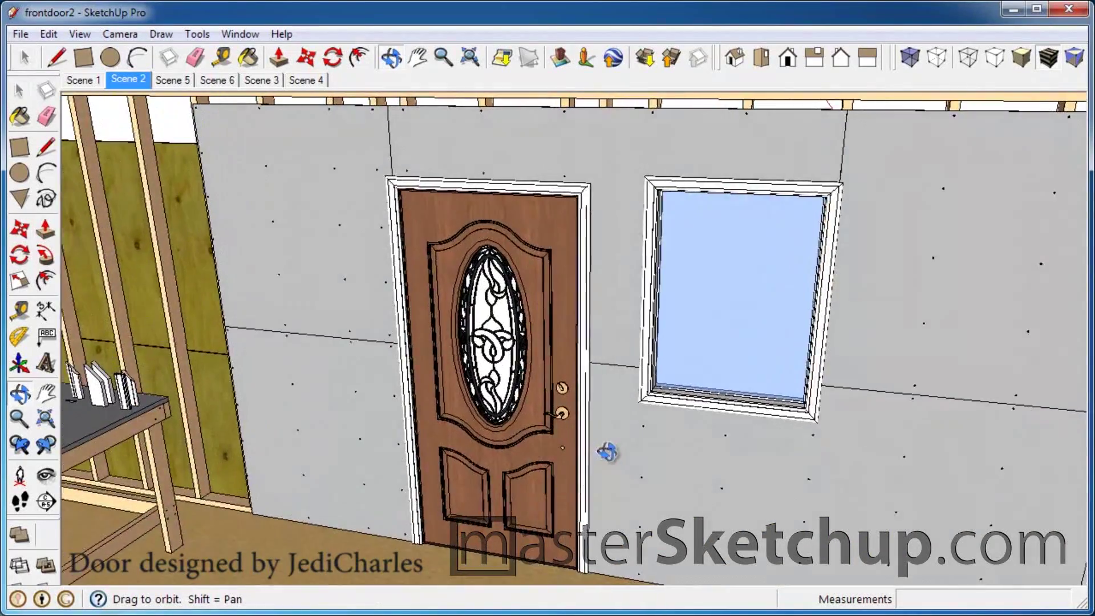
# - Select the standing casing trim piece and orbit in closer around it
pyautogui.moveTo(521, 420); pyautogui.dragTo(630, 408, button='middle')
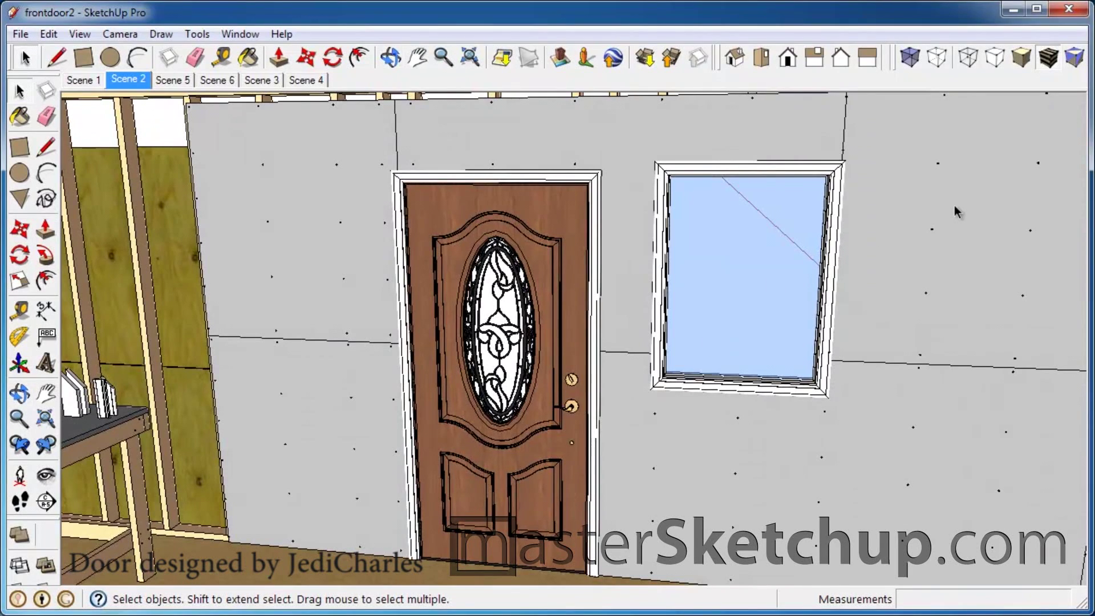
pyautogui.scroll(-3, 954, 206)
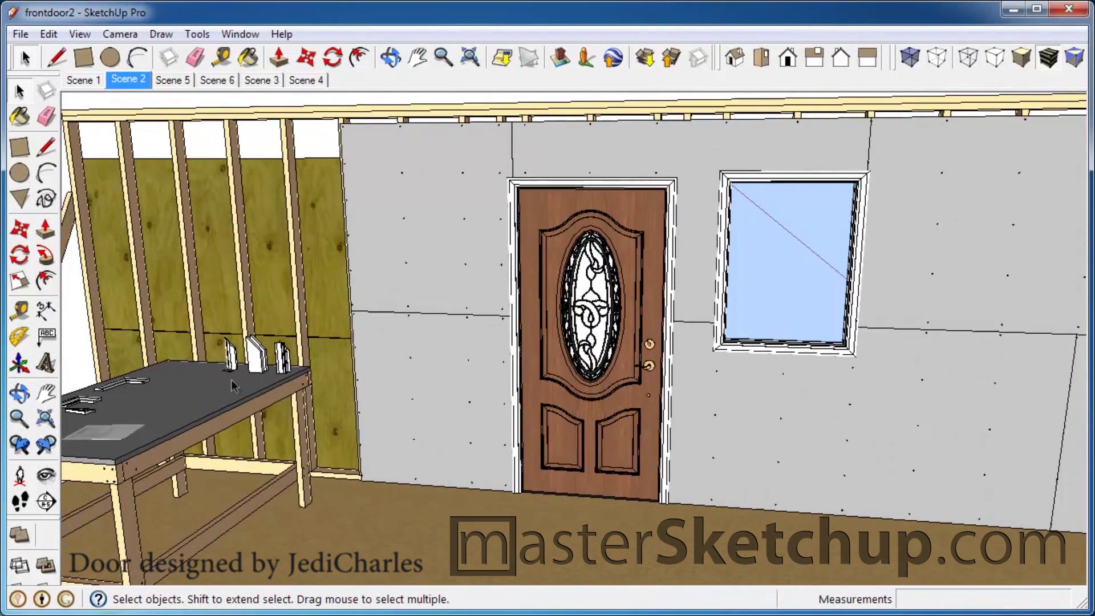
pyautogui.scroll(5, 505, 424)
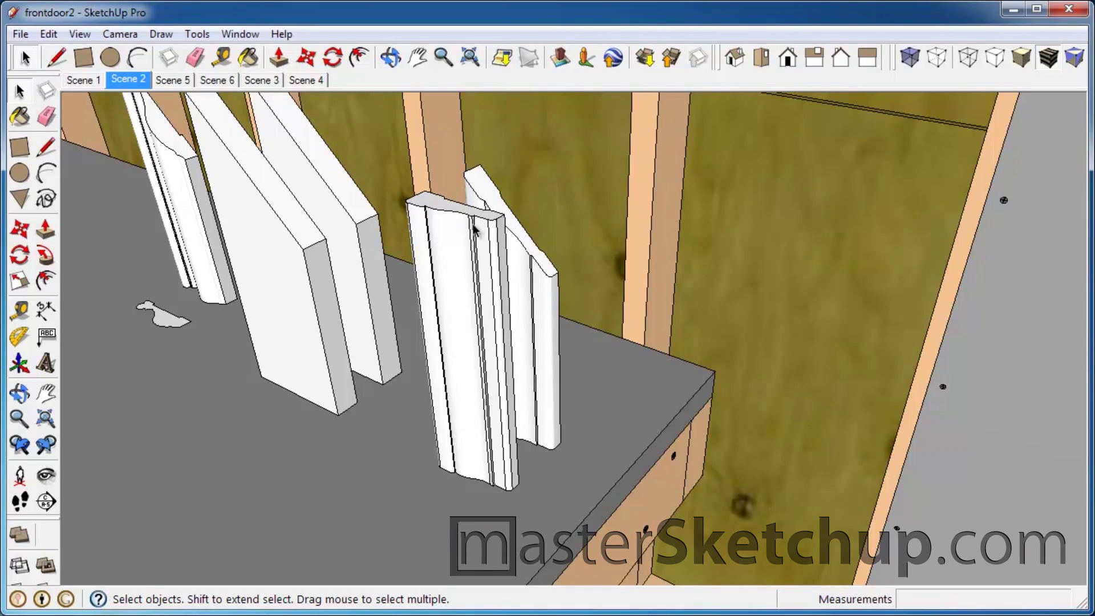
pyautogui.click(19, 148)
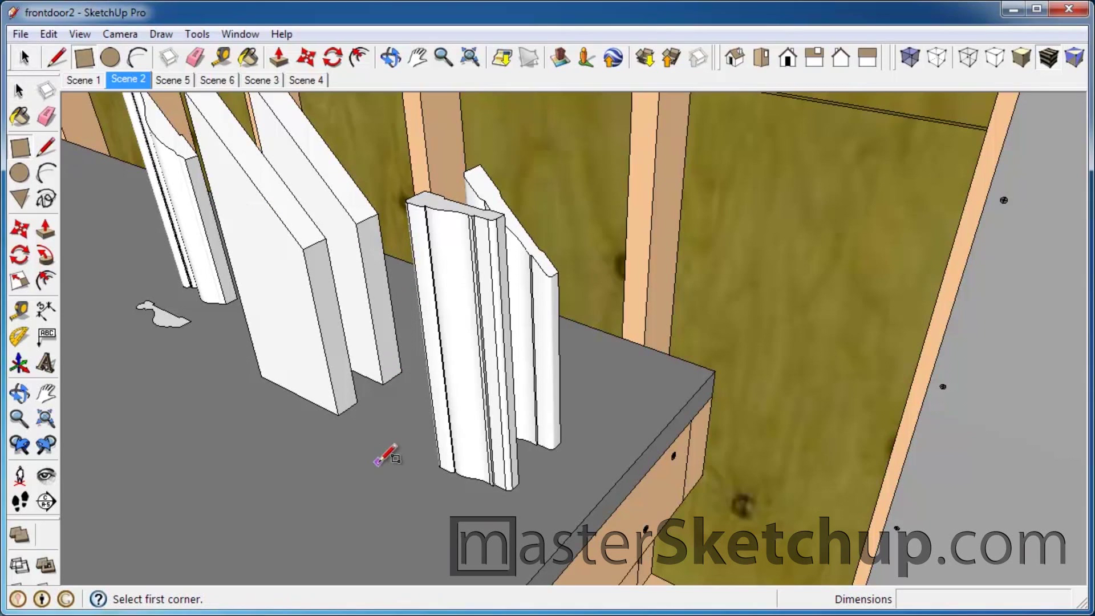
pyautogui.press('space')
pyautogui.click(459, 291)
pyautogui.moveTo(457, 320)
pyautogui.mouseDown(button='middle')
pyautogui.moveTo(521, 371)
pyautogui.moveTo(554, 325)
pyautogui.mouseUp(button='middle')
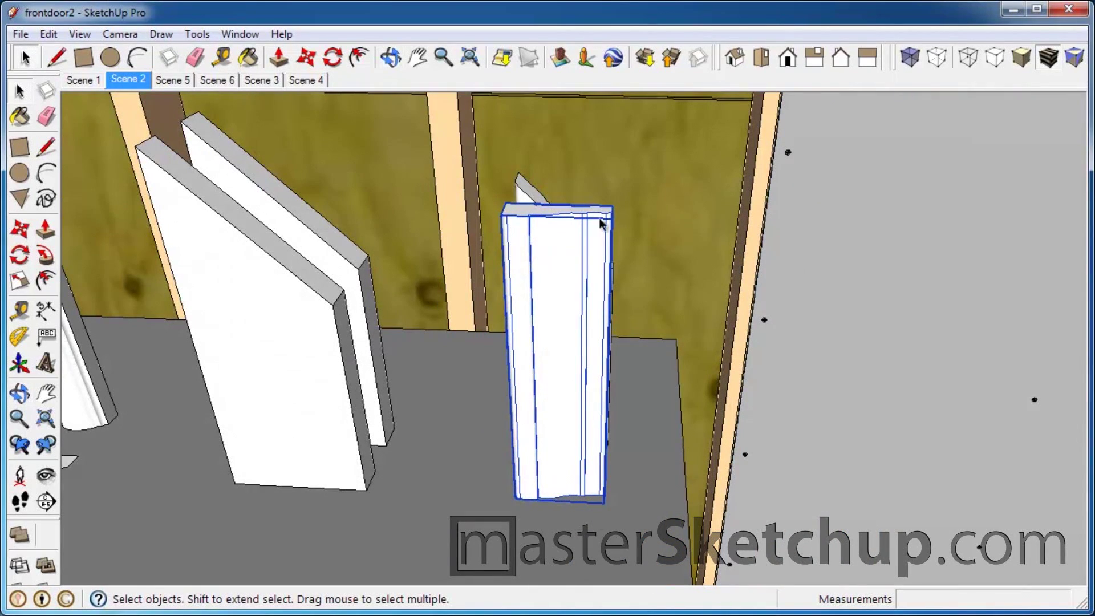
pyautogui.scroll(-3, 570, 193)
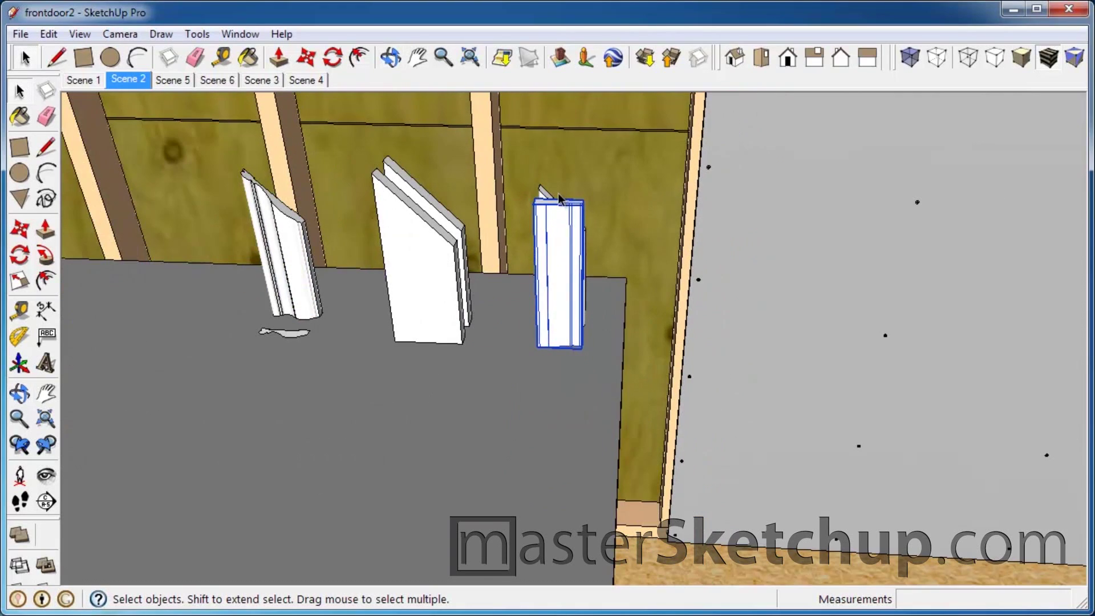
# - Draw a rectangle on the bench top and push it up 5 1/4 inches into a box
pyautogui.click(17, 143)
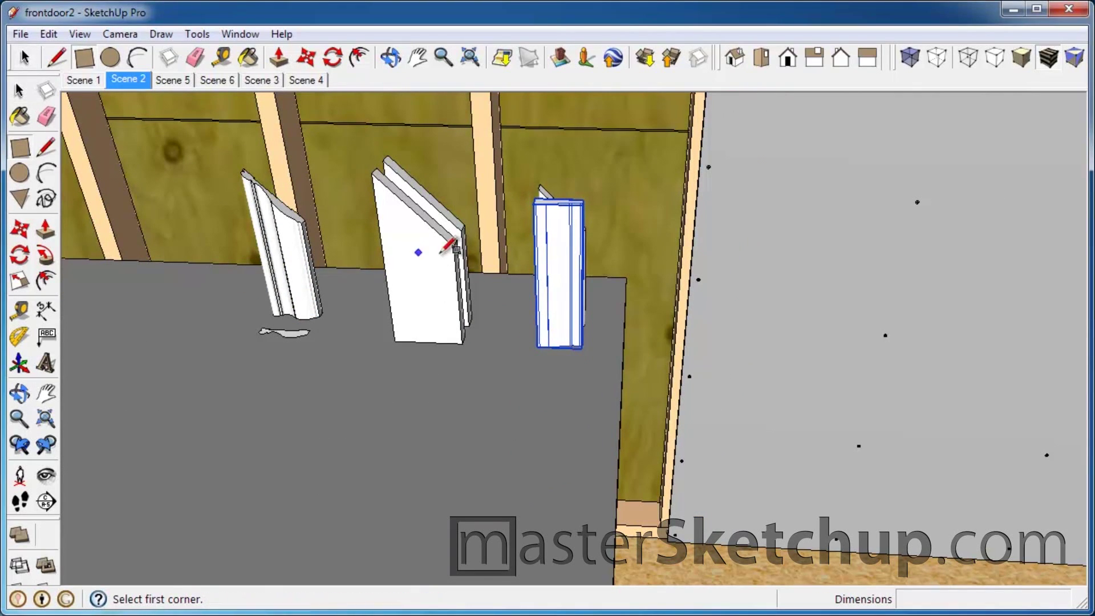
pyautogui.click(498, 376)
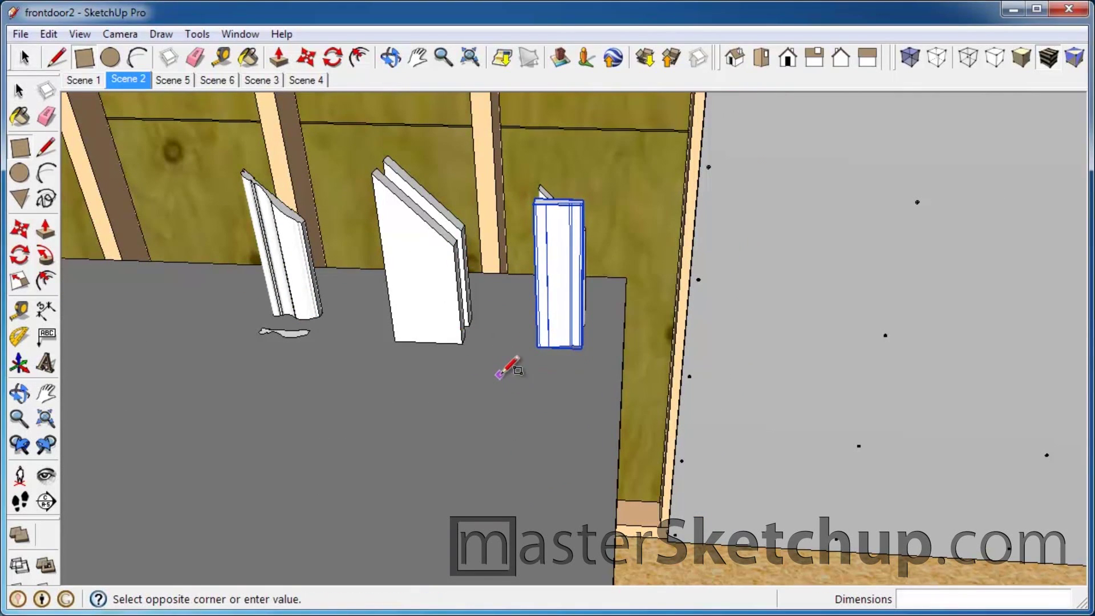
pyautogui.click(596, 435)
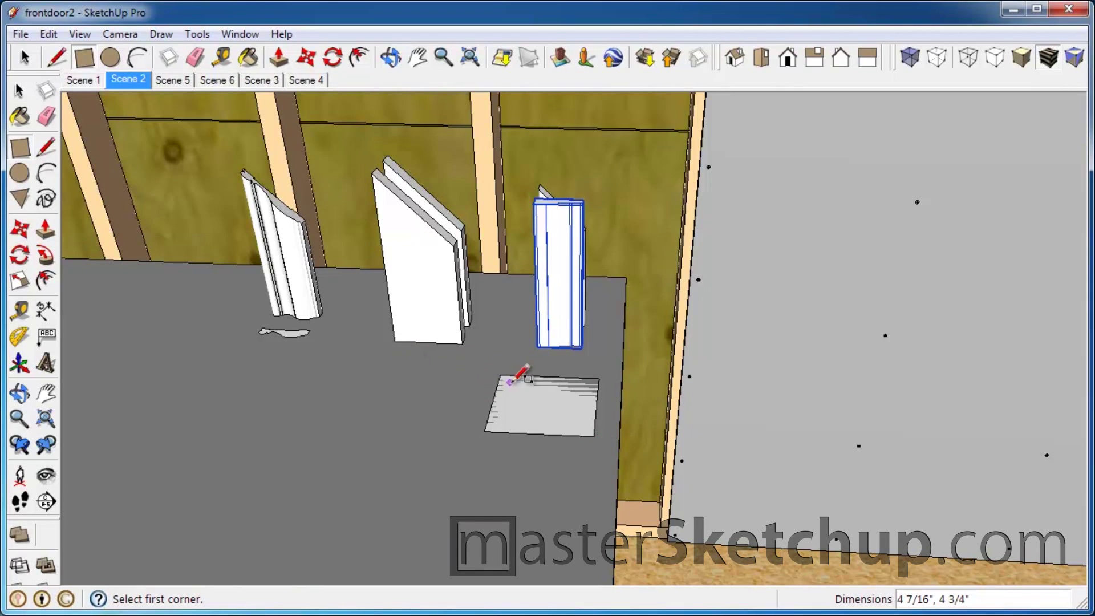
pyautogui.click(45, 230)
pyautogui.click(556, 411)
pyautogui.click(567, 318)
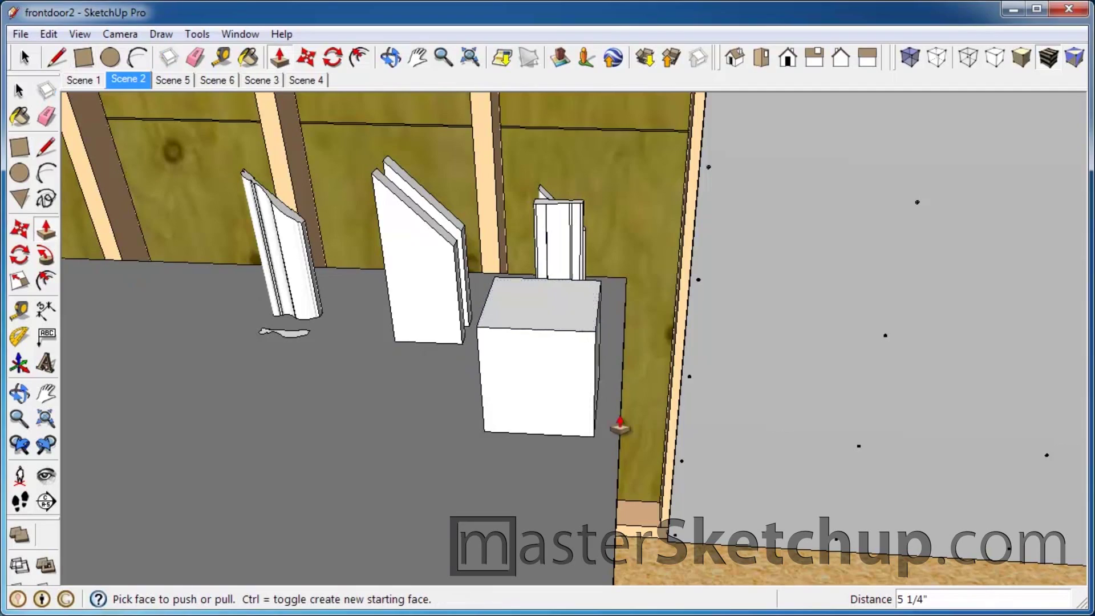
pyautogui.moveTo(641, 470)
pyautogui.mouseDown(button='middle')
pyautogui.moveTo(841, 342)
pyautogui.moveTo(728, 372)
pyautogui.moveTo(525, 385)
pyautogui.moveTo(494, 411)
pyautogui.mouseUp(button='middle')
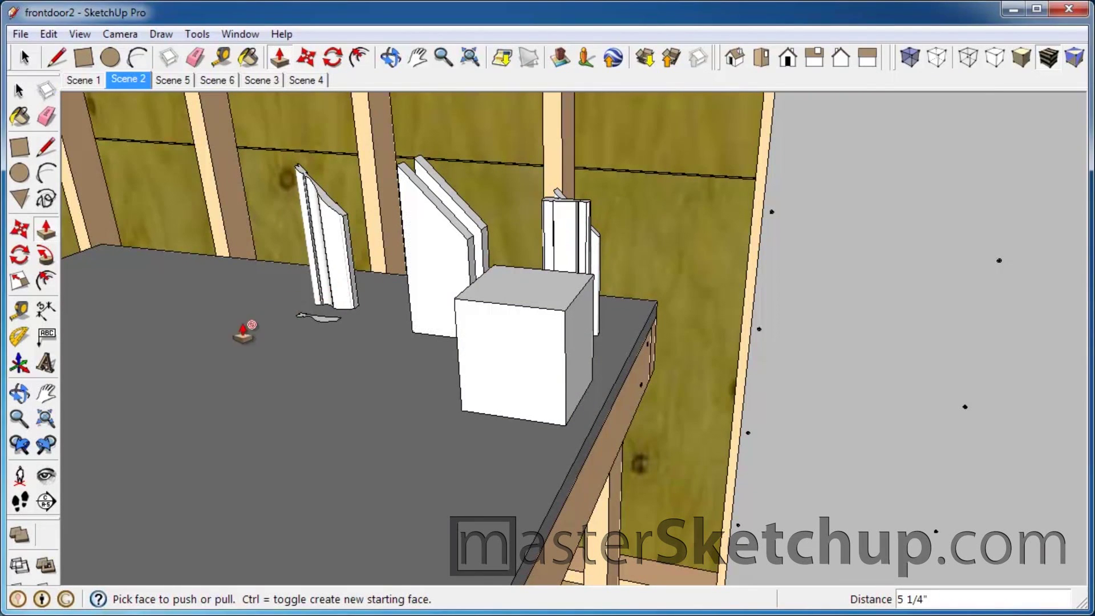
# - Make the triple-selected 5 1/4-inch box a group, then reselect it
pyautogui.click(20, 91)
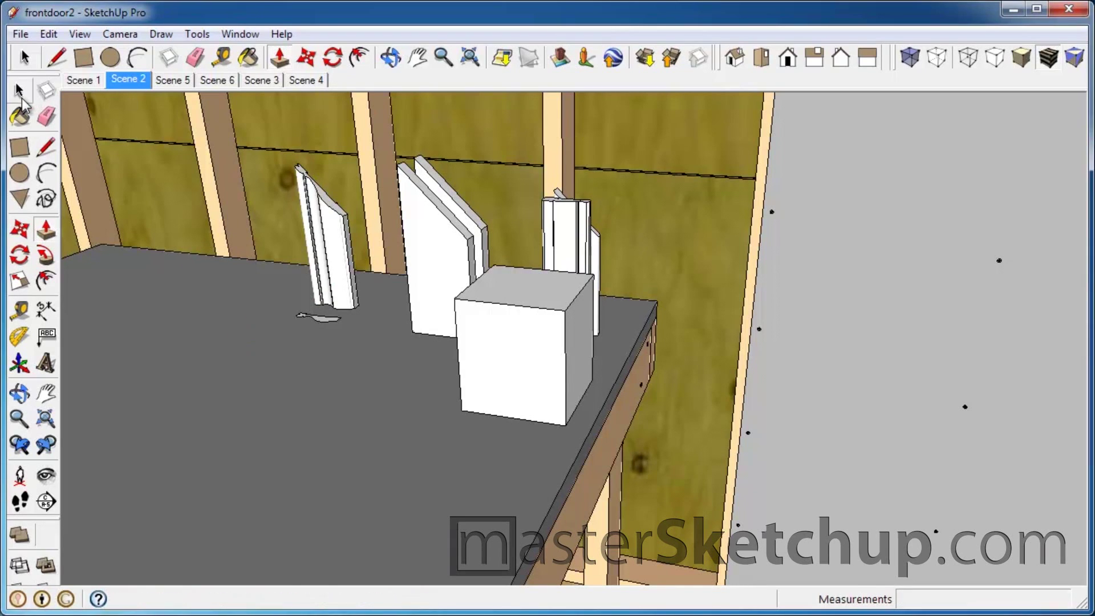
pyautogui.tripleClick(546, 334)
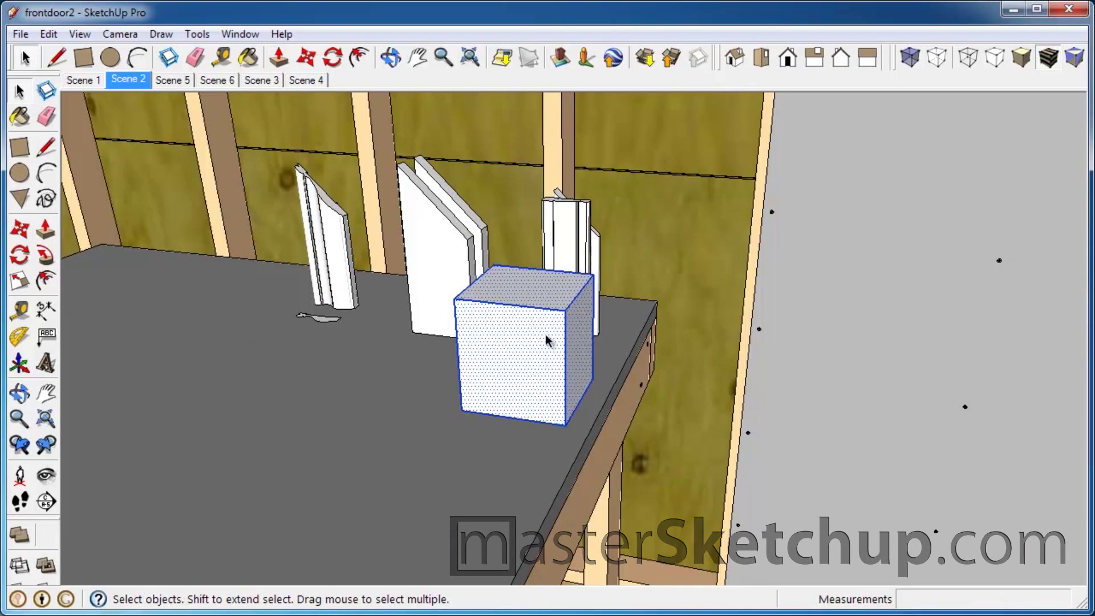
pyautogui.rightClick(531, 343)
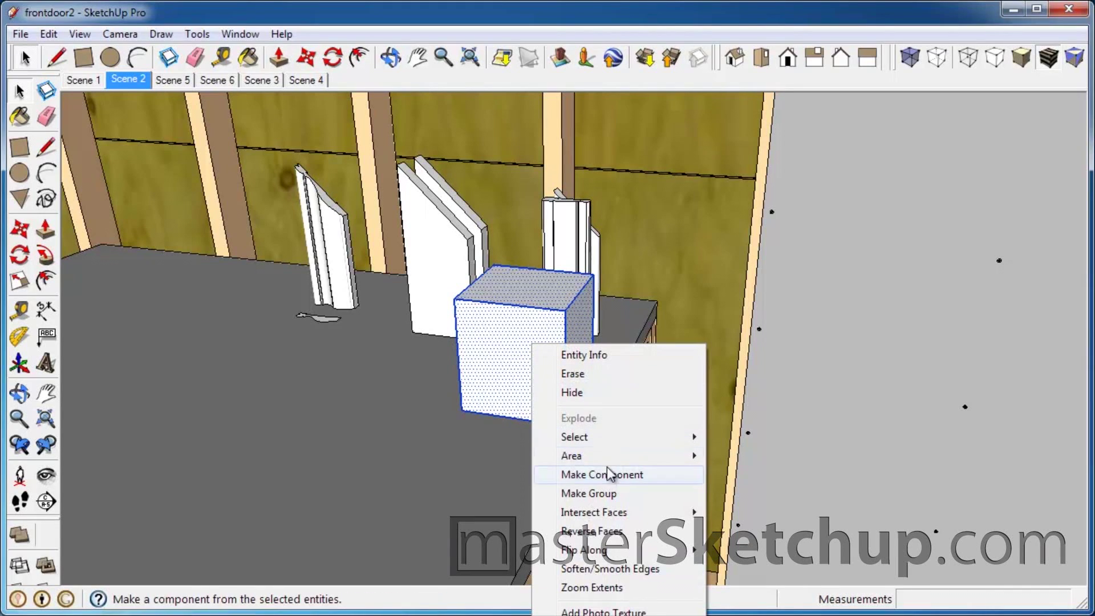
pyautogui.click(610, 500)
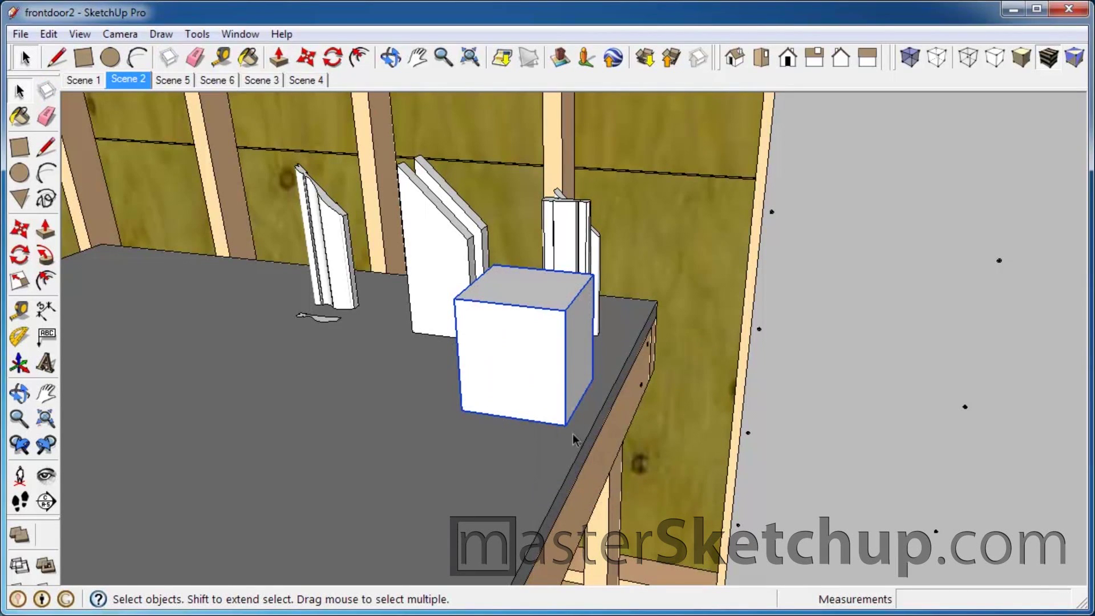
pyautogui.click(571, 231)
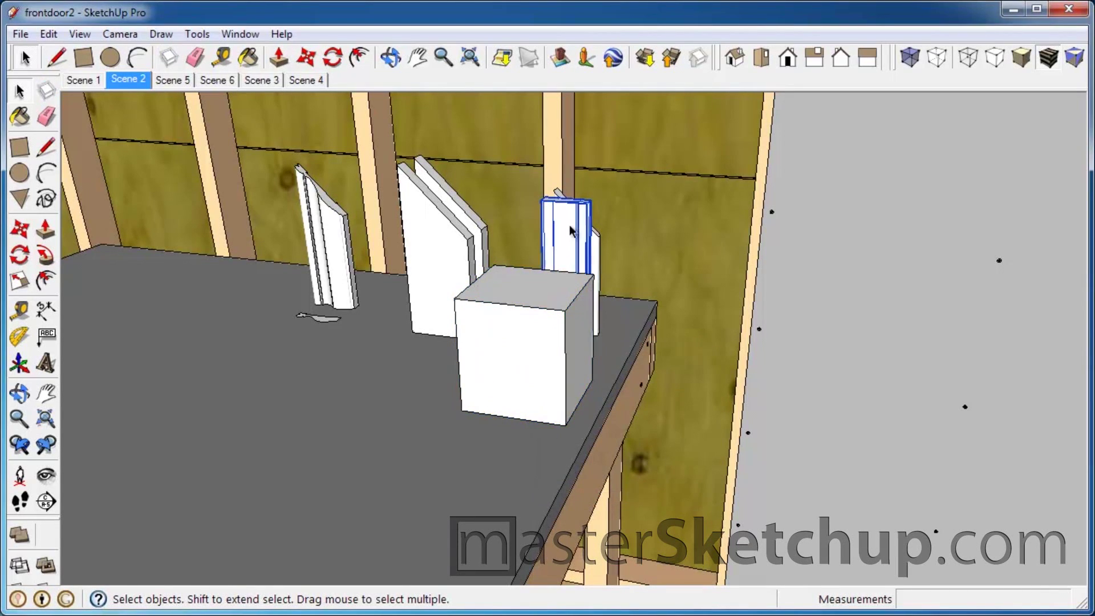
pyautogui.click(524, 348)
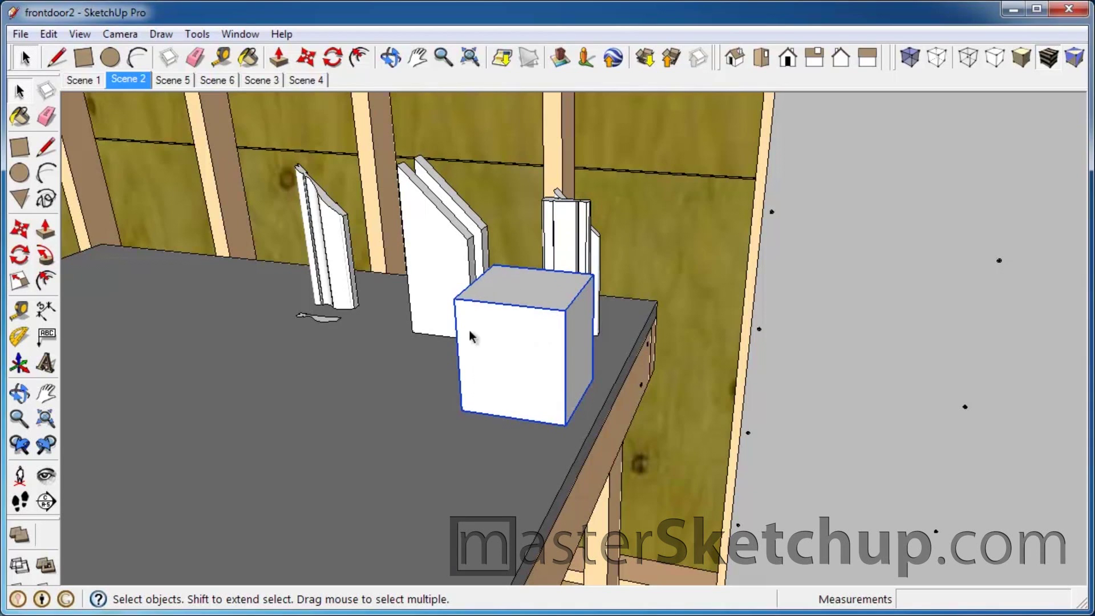
pyautogui.scroll(-2, 533, 413)
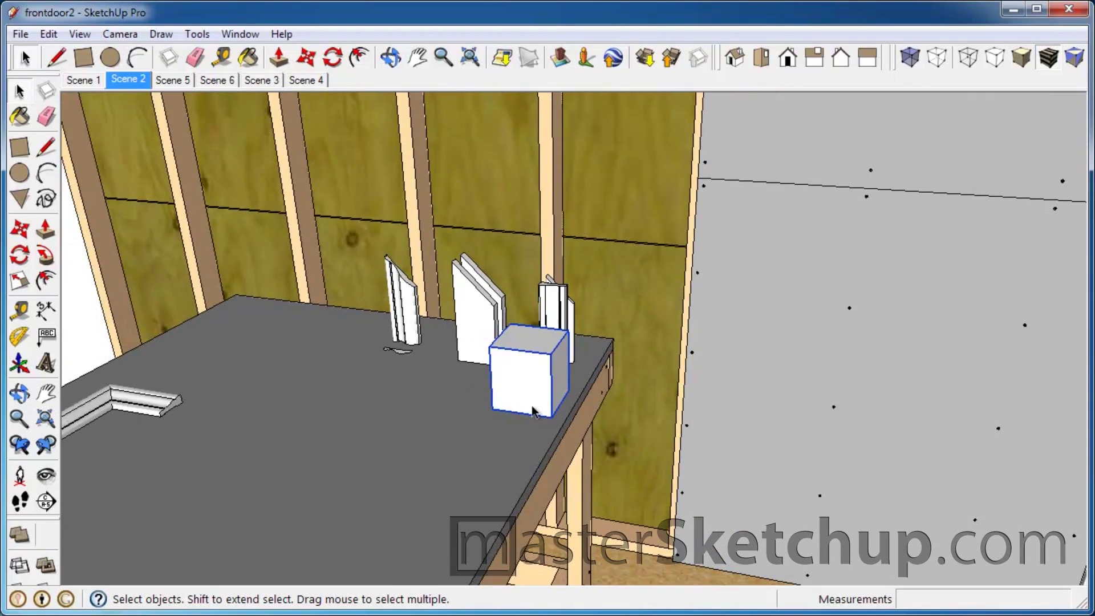
pyautogui.scroll(2, 533, 412)
# - Rotate the box -45° with the Move rotate grip and set its corner on the molding's top end
pyautogui.press('m')
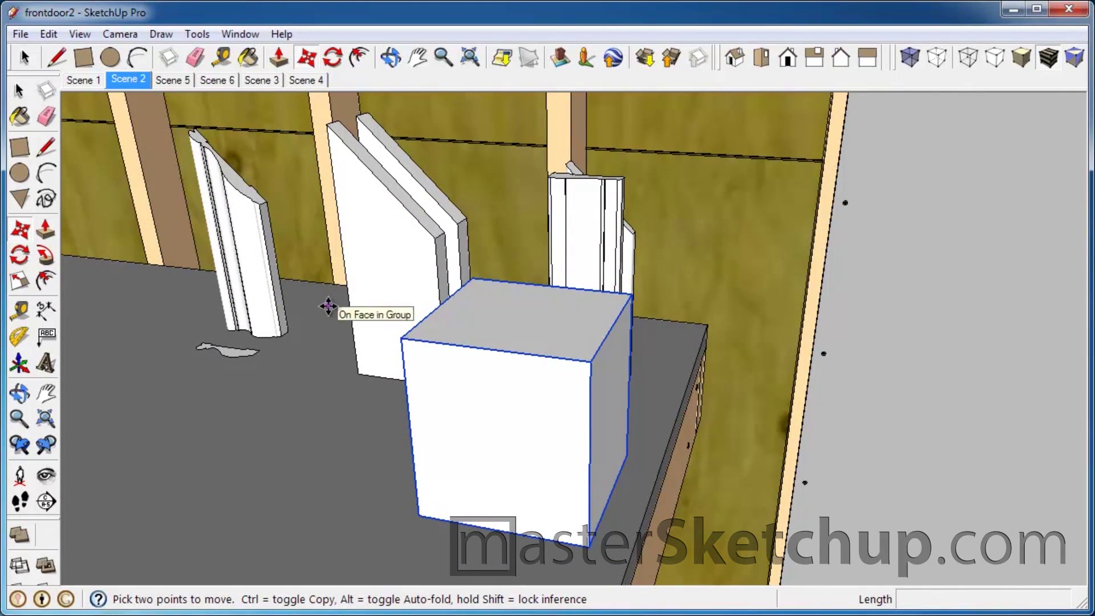
pyautogui.moveTo(525, 376)
pyautogui.click(570, 456)
pyautogui.click(558, 510)
pyautogui.moveTo(502, 505); pyautogui.dragTo(743, 429, button='middle')
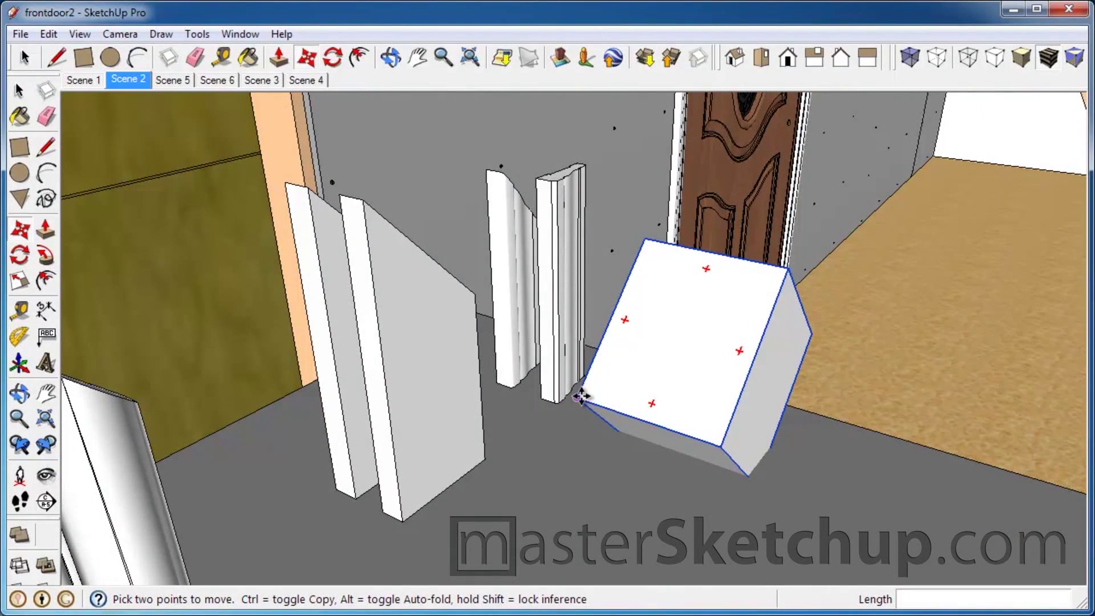
pyautogui.click(581, 396)
pyautogui.scroll(2, 543, 177)
pyautogui.scroll(2, 538, 176)
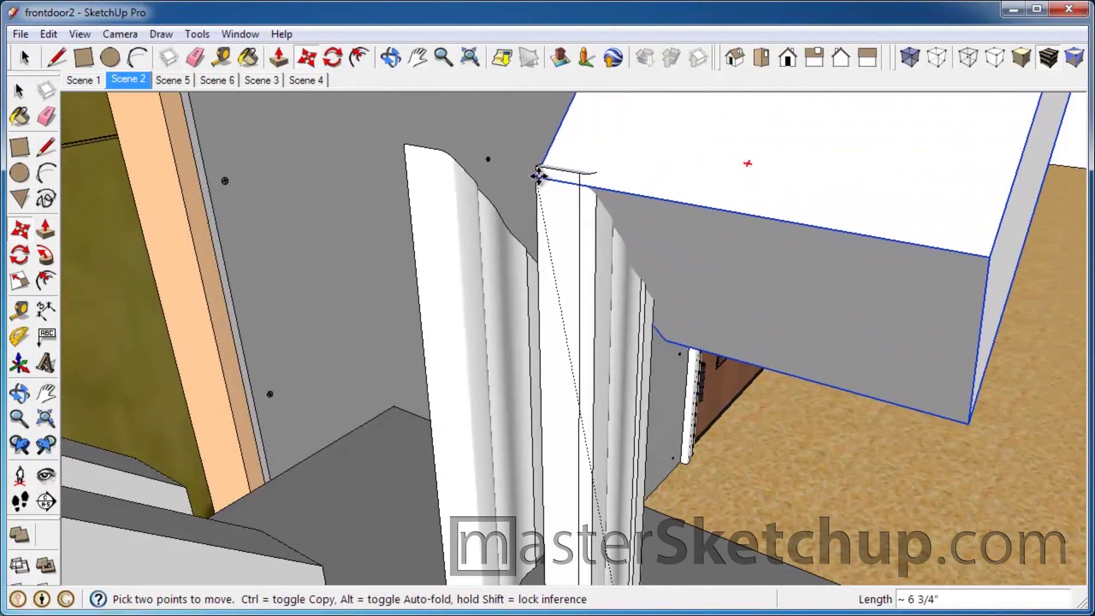
pyautogui.scroll(2, 537, 175)
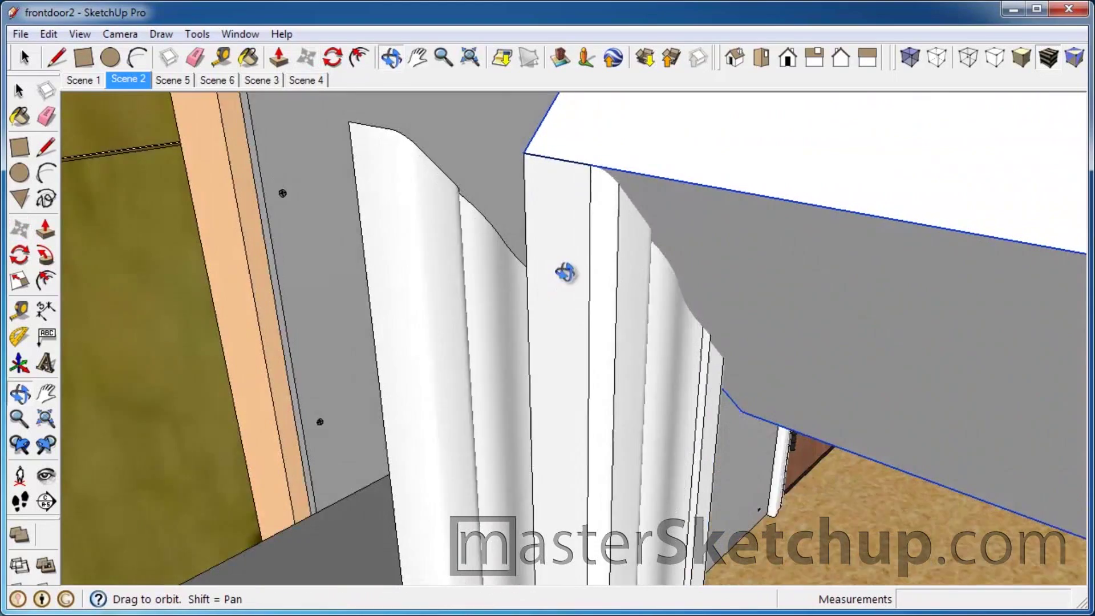
pyautogui.moveTo(543, 178); pyautogui.dragTo(550, 252, button='middle')
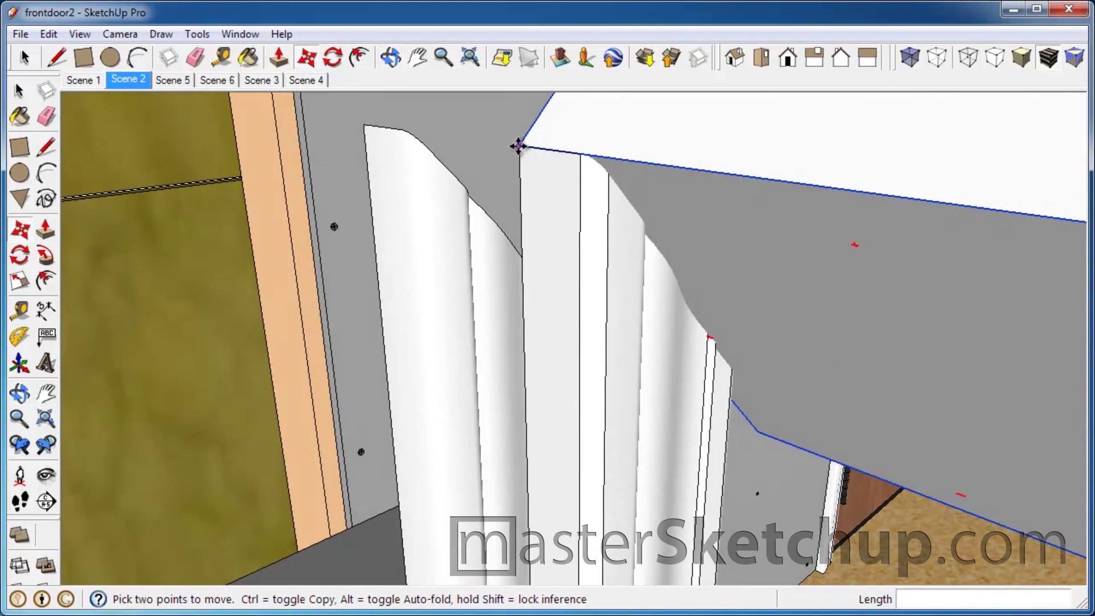
pyautogui.scroll(-2, 539, 171)
pyautogui.scroll(-2, 558, 192)
pyautogui.moveTo(594, 314)
pyautogui.mouseDown(button='middle')
pyautogui.moveTo(493, 248)
pyautogui.moveTo(557, 275)
pyautogui.mouseUp(button='middle')
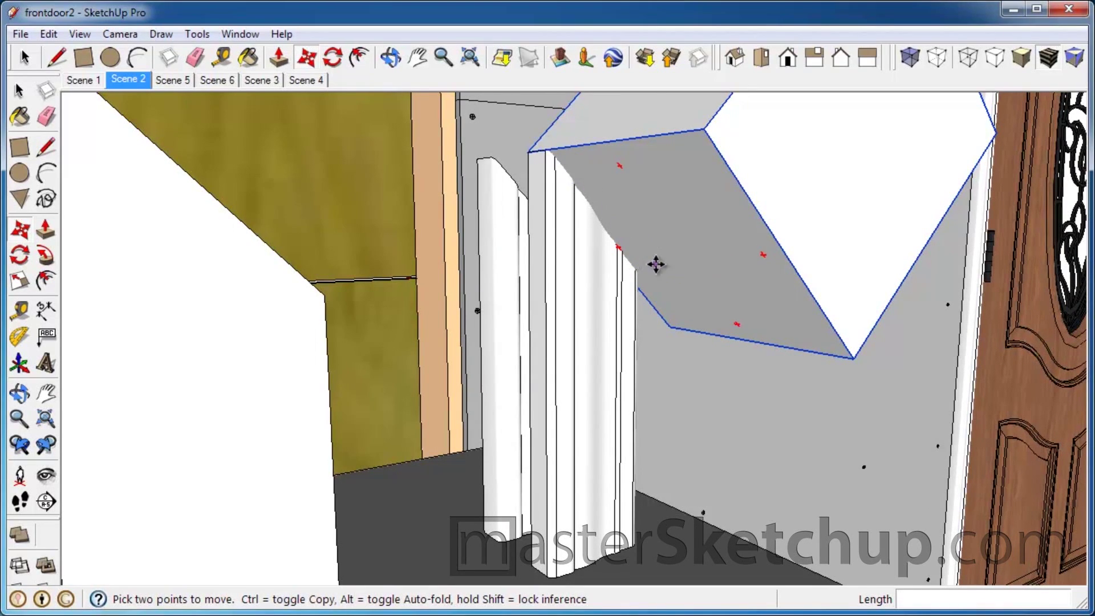
pyautogui.moveTo(792, 287)
pyautogui.mouseDown(button='middle')
pyautogui.moveTo(756, 327)
pyautogui.moveTo(758, 343)
pyautogui.moveTo(781, 347)
pyautogui.mouseUp(button='middle')
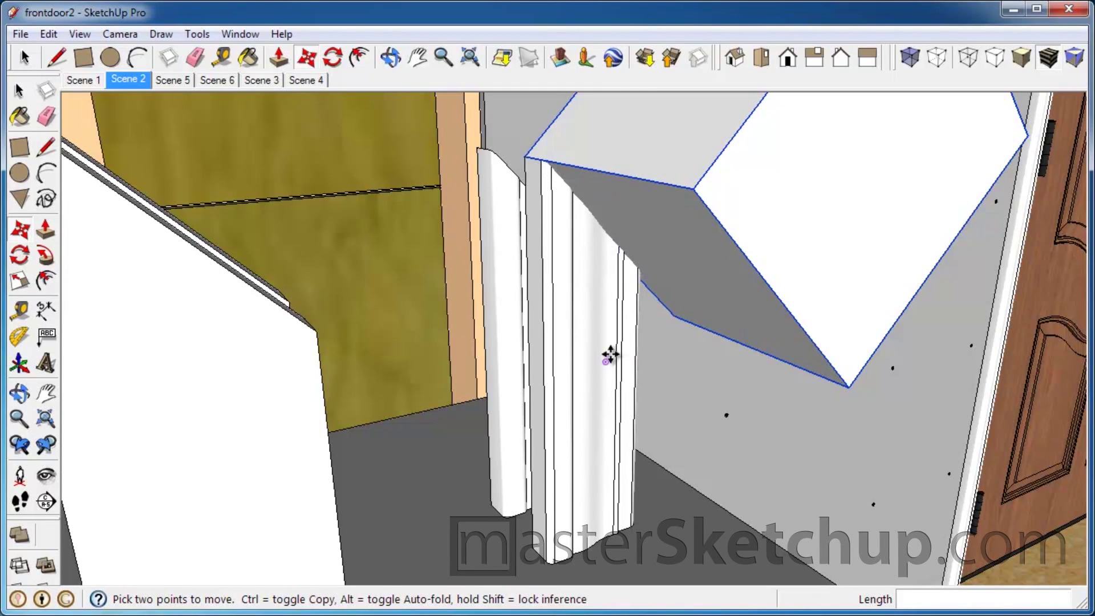
pyautogui.scroll(-3, 609, 206)
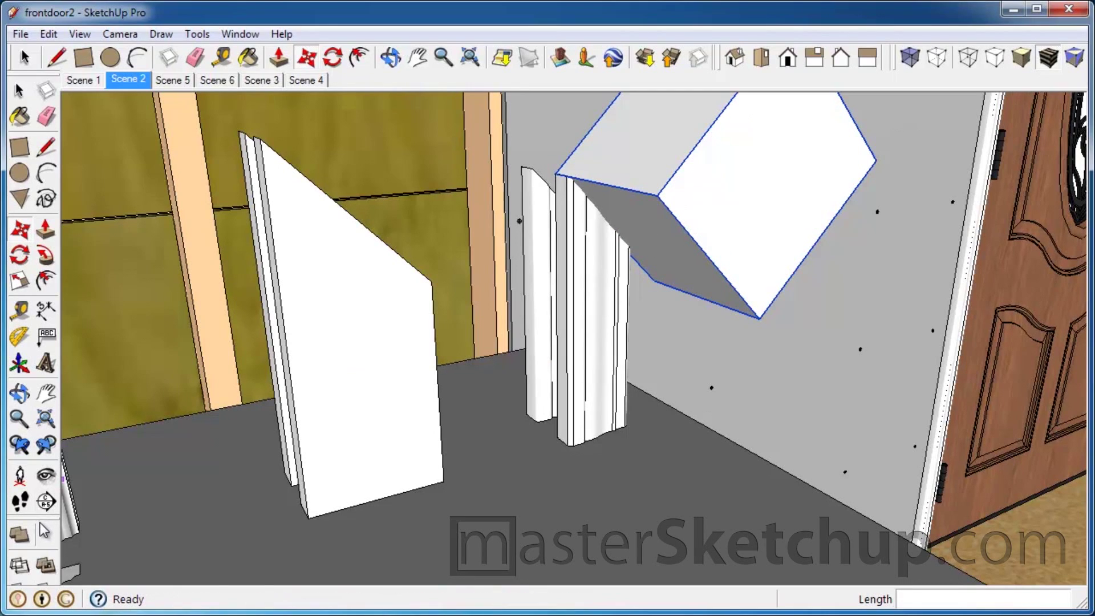
# - Subtract the tilted box from the casing column, leaving a 45° mitered top end
pyautogui.moveTo(45, 531); pyautogui.dragTo(395, 190)
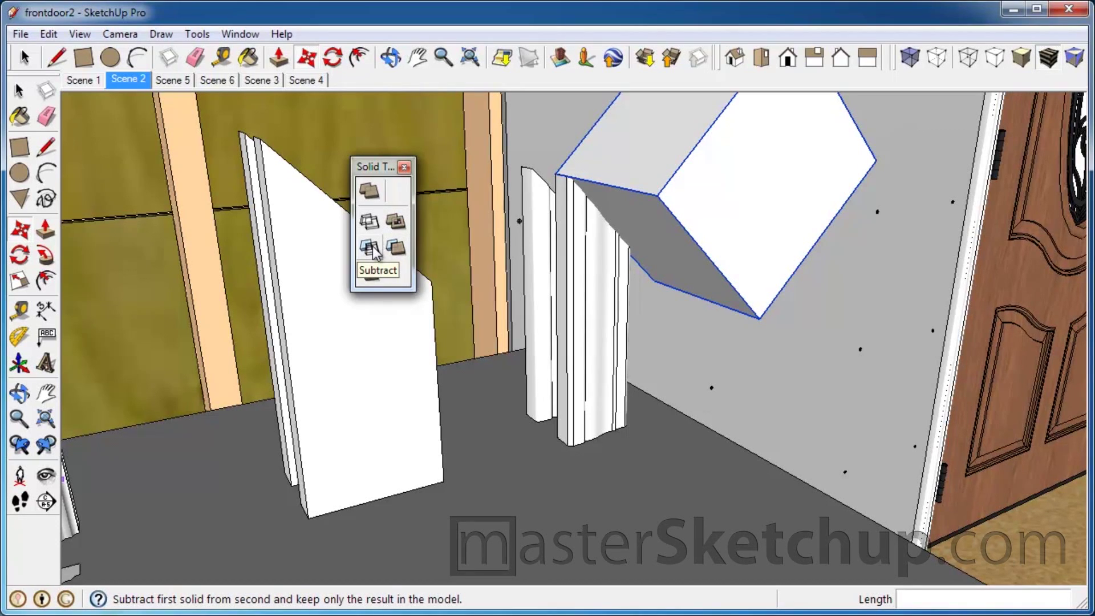
pyautogui.press('m')
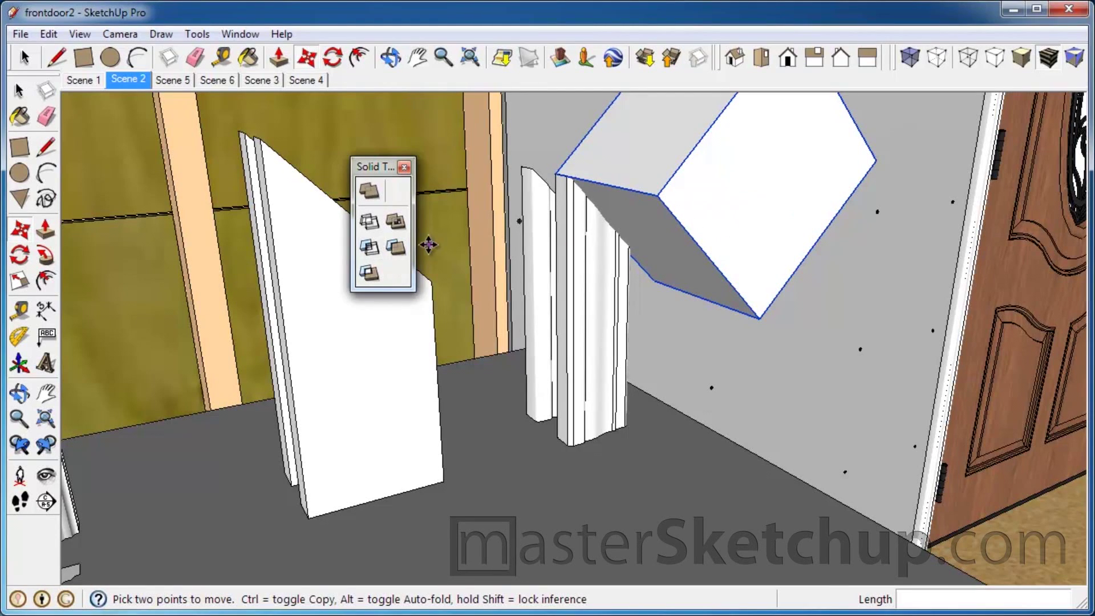
pyautogui.click(374, 255)
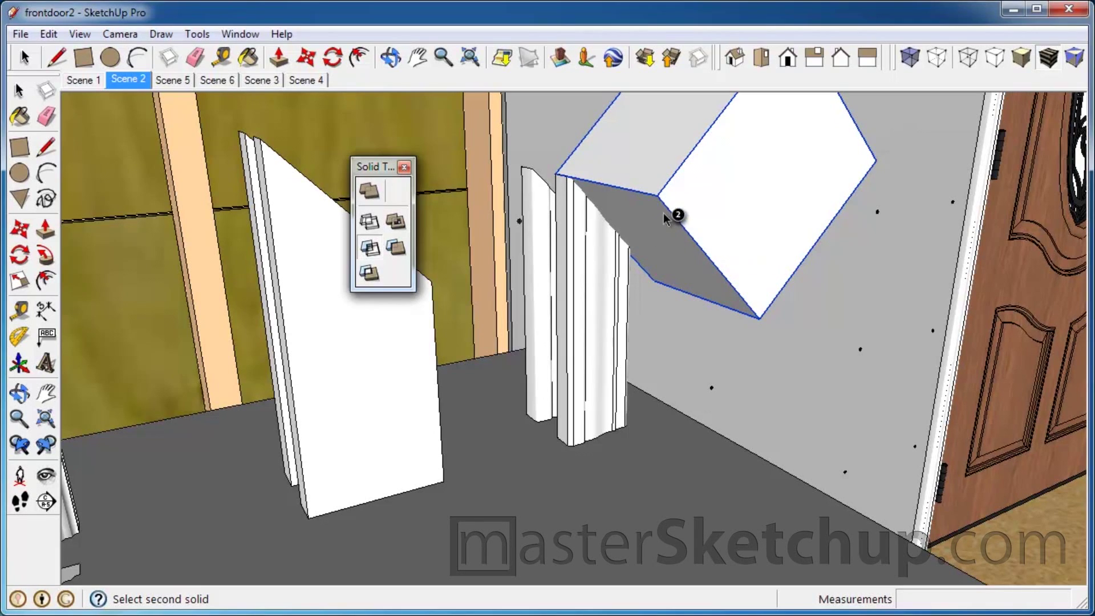
pyautogui.click(590, 278)
pyautogui.moveTo(599, 289); pyautogui.dragTo(498, 295, button='middle')
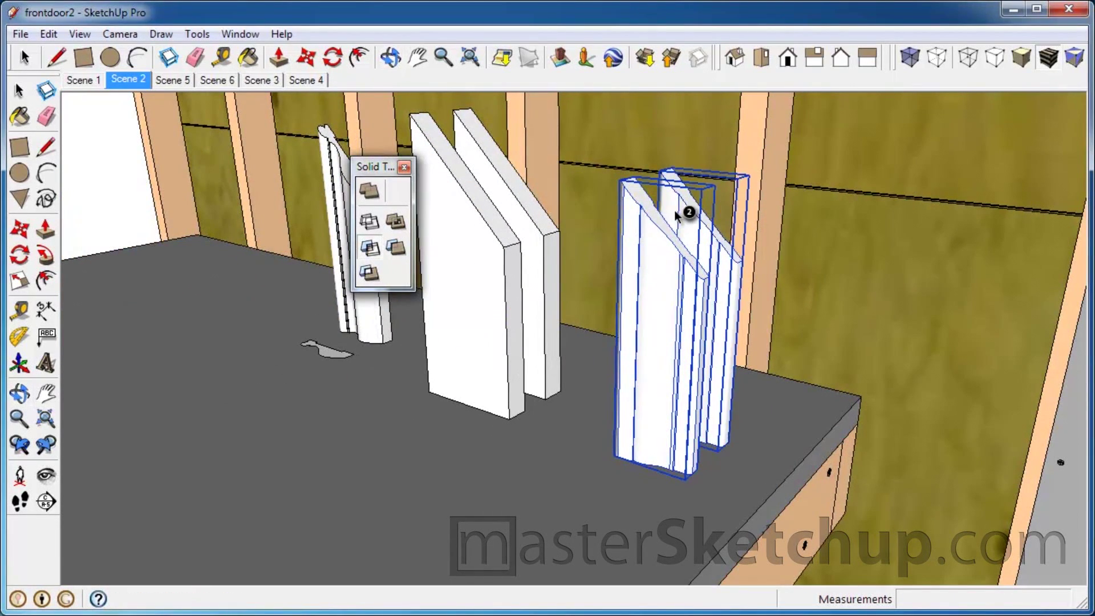
pyautogui.scroll(2, 685, 214)
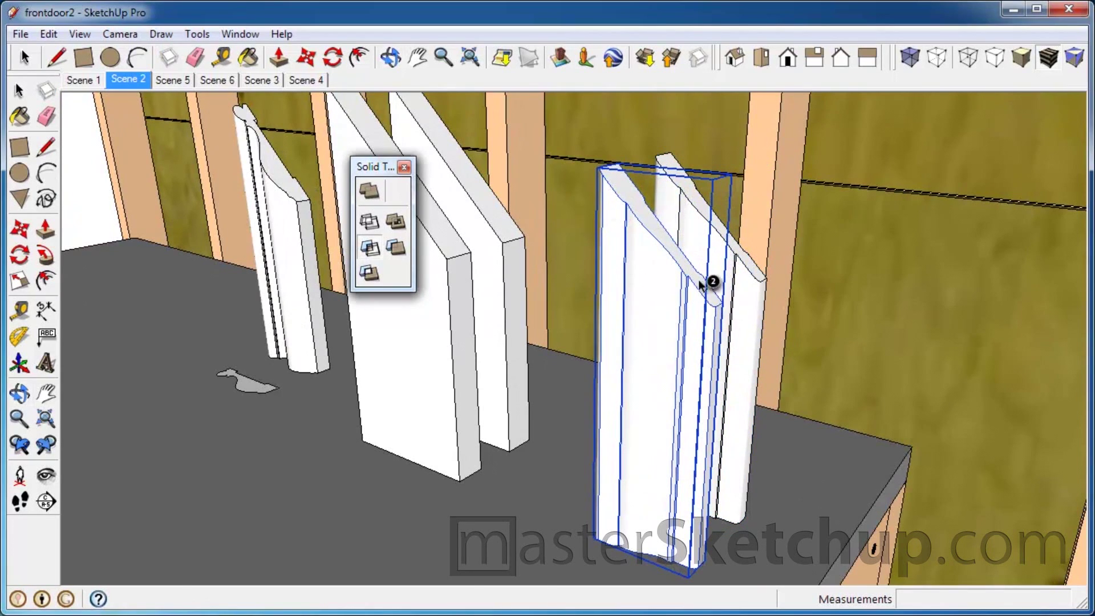
pyautogui.click(668, 209)
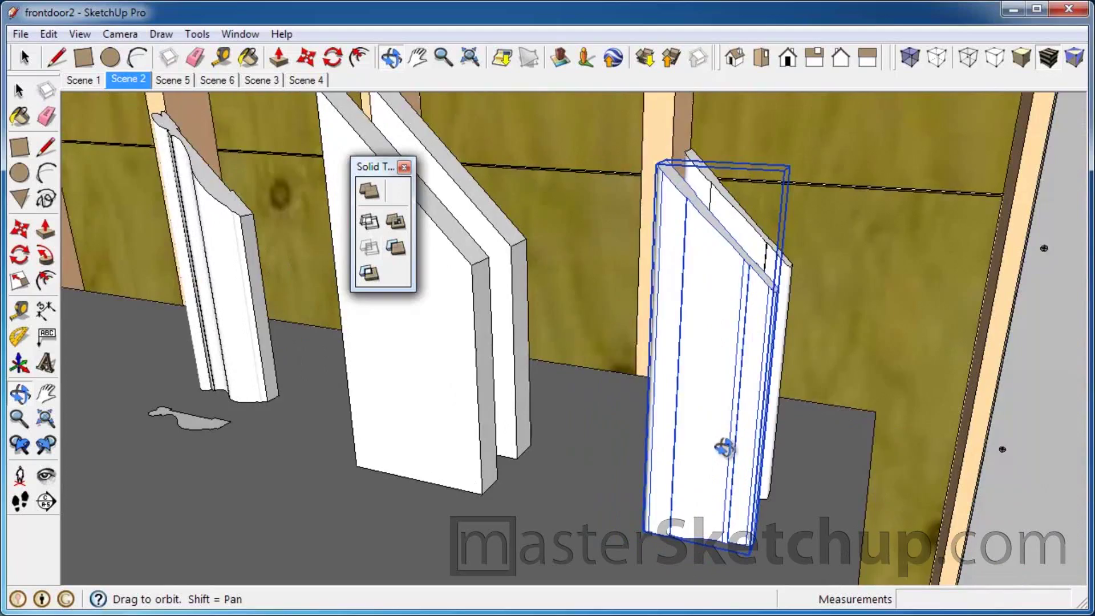
pyautogui.moveTo(638, 444); pyautogui.dragTo(867, 436, button='middle')
pyautogui.scroll(-5, 796, 533)
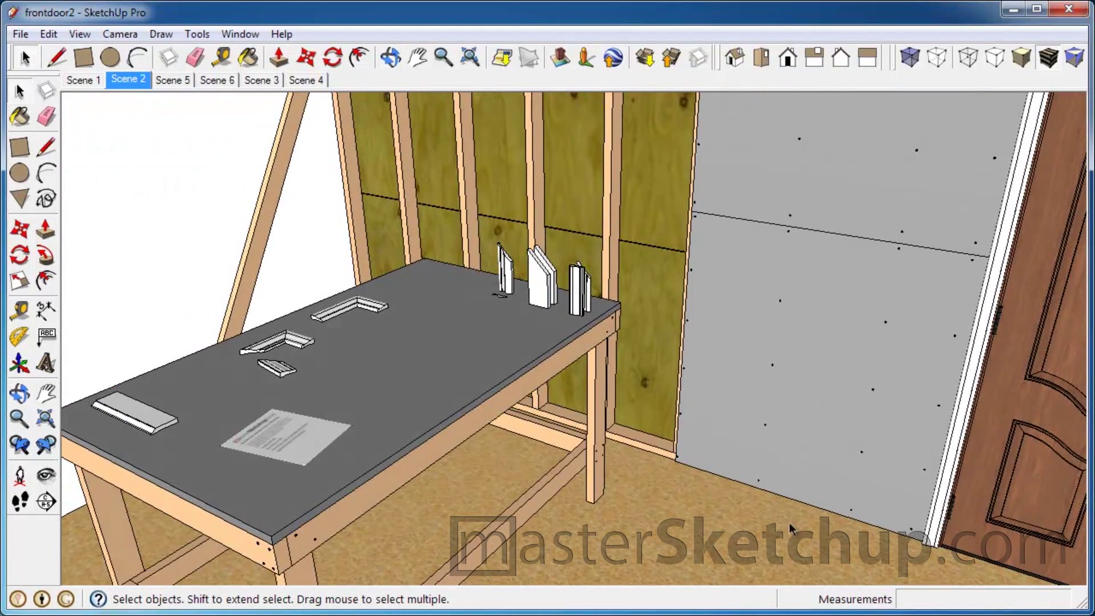
pyautogui.scroll(3, 587, 275)
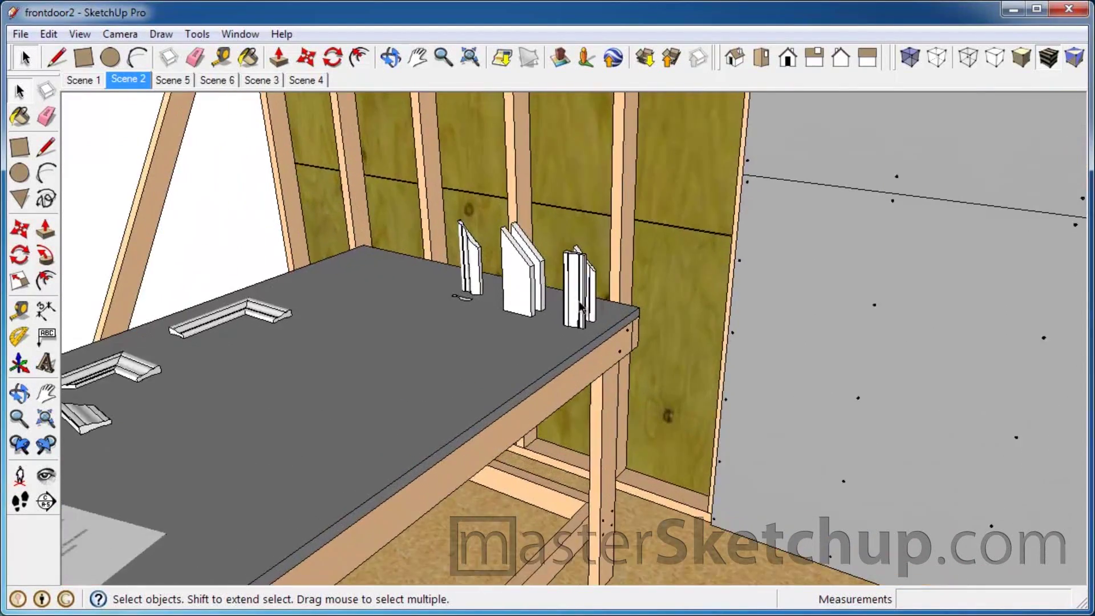
pyautogui.scroll(2, 578, 290)
pyautogui.scroll(2, 571, 258)
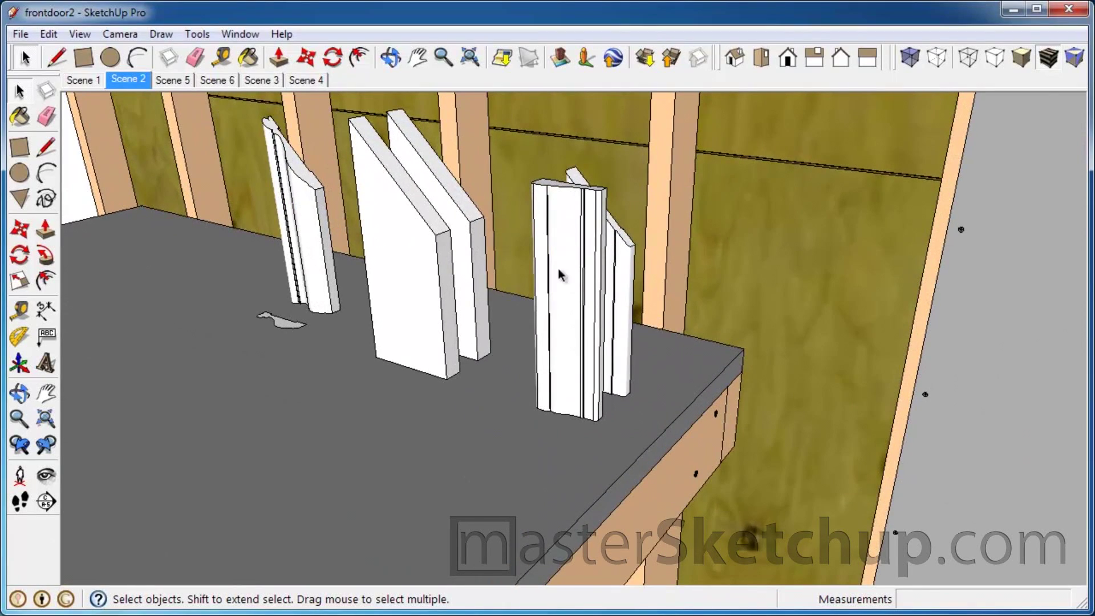
pyautogui.scroll(-1, 562, 503)
pyautogui.moveTo(568, 429)
pyautogui.mouseDown(button='middle')
pyautogui.moveTo(557, 296)
pyautogui.moveTo(538, 396)
pyautogui.mouseUp(button='middle')
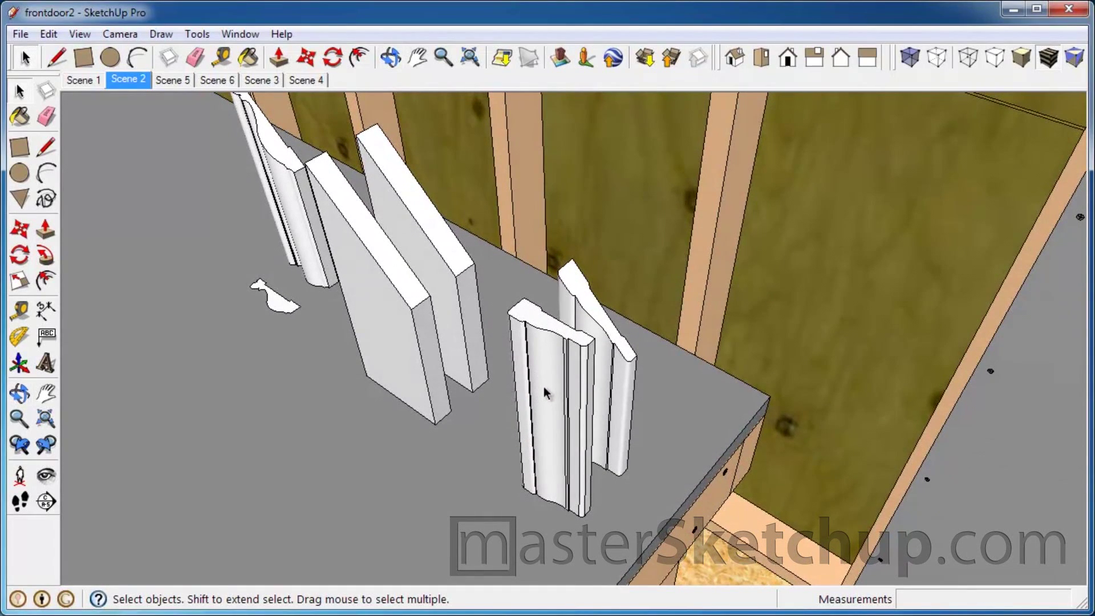
pyautogui.click(545, 392)
pyautogui.moveTo(557, 371); pyautogui.dragTo(579, 334, button='middle')
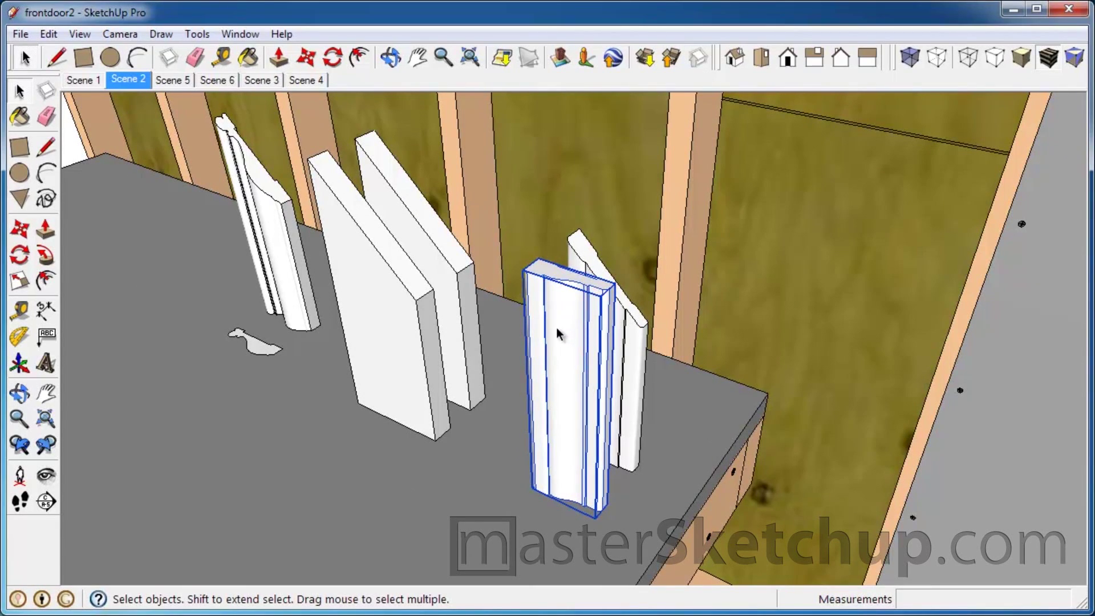
# - Open the front board's group and draw a rectangle on the floor beside the board
pyautogui.doubleClick(558, 334)
pyautogui.click(541, 316)
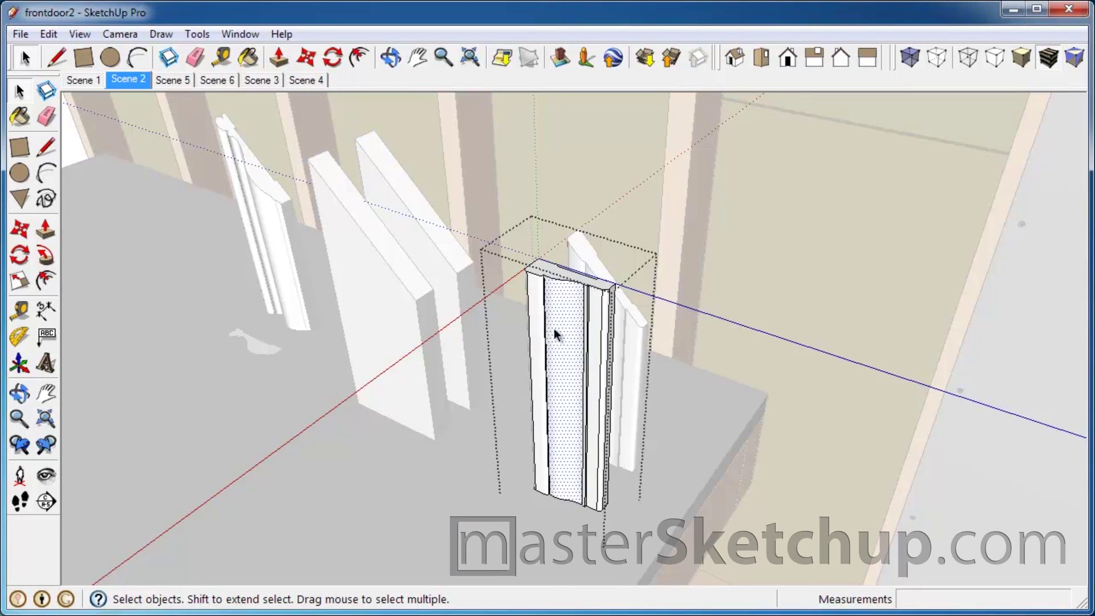
pyautogui.moveTo(548, 331)
pyautogui.mouseDown(button='middle')
pyautogui.moveTo(601, 384)
pyautogui.moveTo(687, 357)
pyautogui.moveTo(663, 359)
pyautogui.mouseUp(button='middle')
pyautogui.click(20, 147)
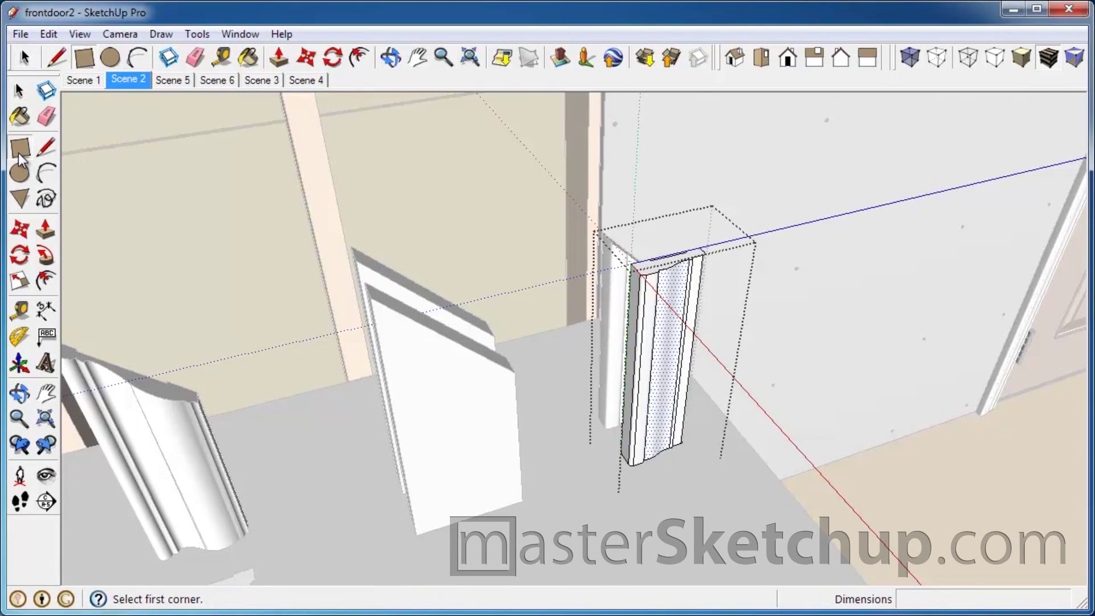
pyautogui.click(636, 503)
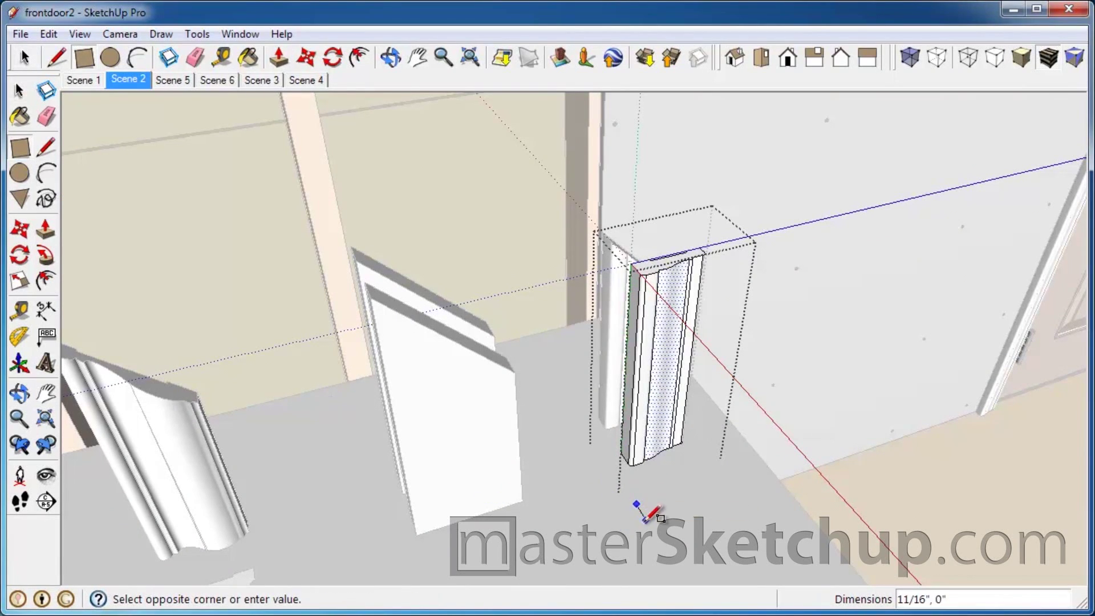
pyautogui.click(763, 495)
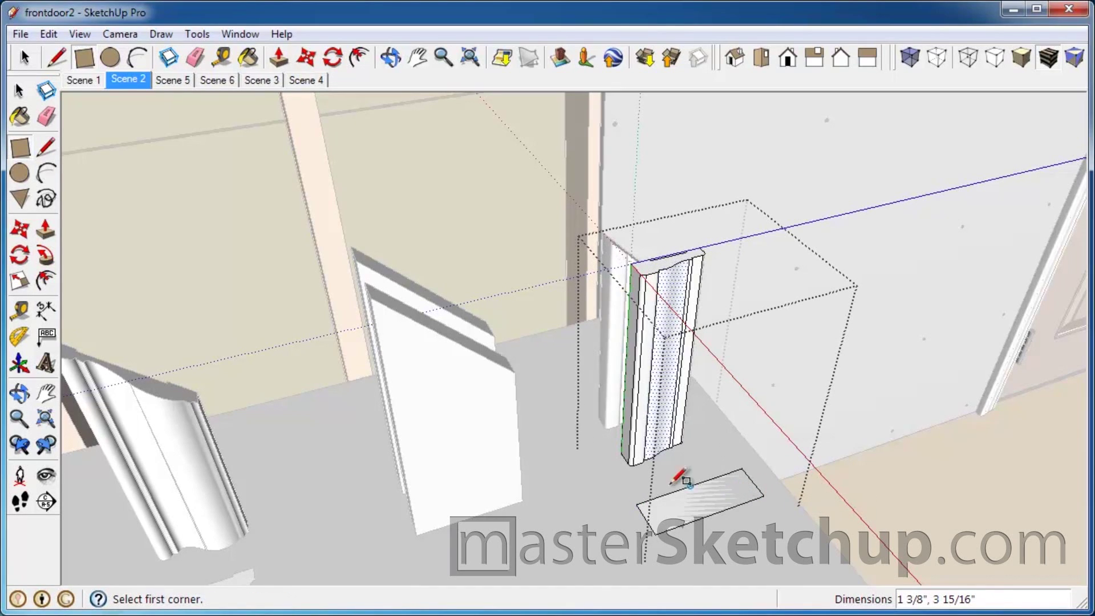
# - Push/Pull the rectangle up into a 4-inch-tall box
pyautogui.click(46, 230)
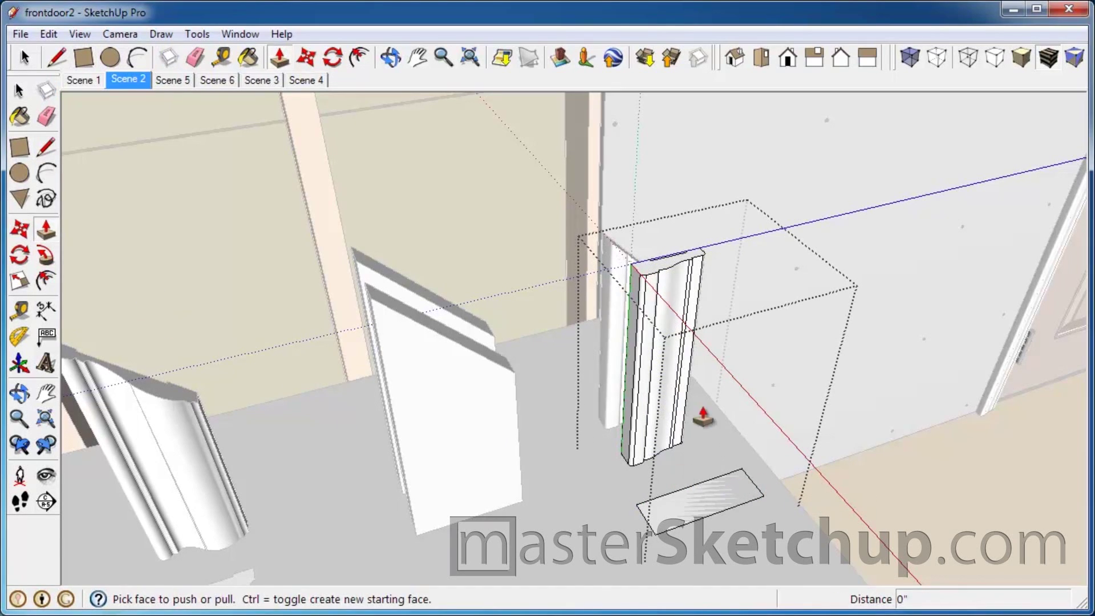
pyautogui.click(742, 504)
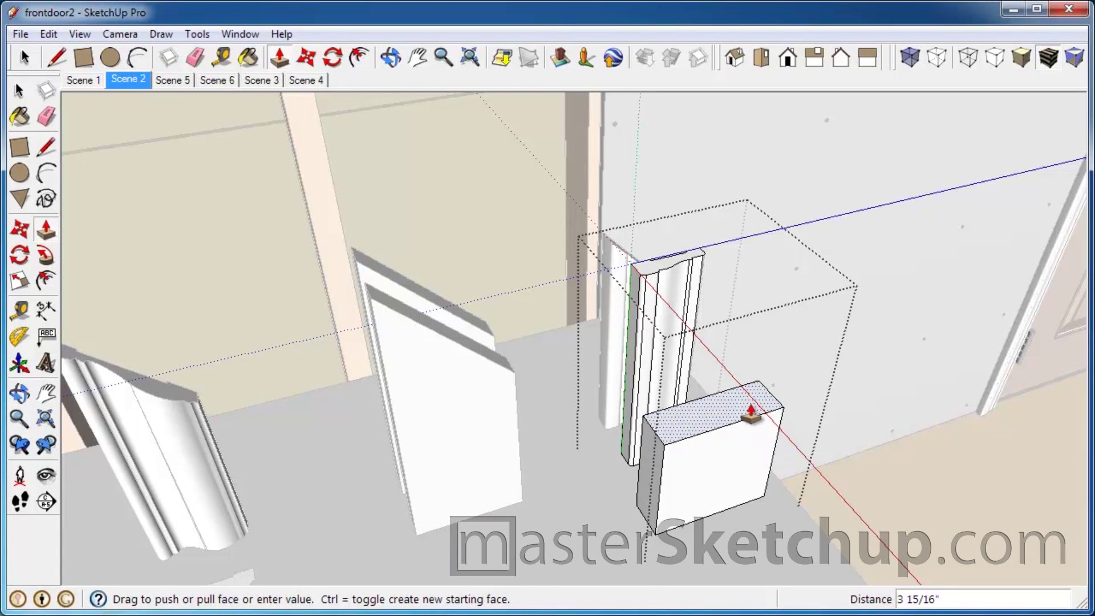
pyautogui.write('4')
pyautogui.click(750, 411)
pyautogui.moveTo(743, 414)
pyautogui.mouseDown(button='middle')
pyautogui.moveTo(681, 336)
pyautogui.moveTo(821, 350)
pyautogui.mouseUp(button='middle')
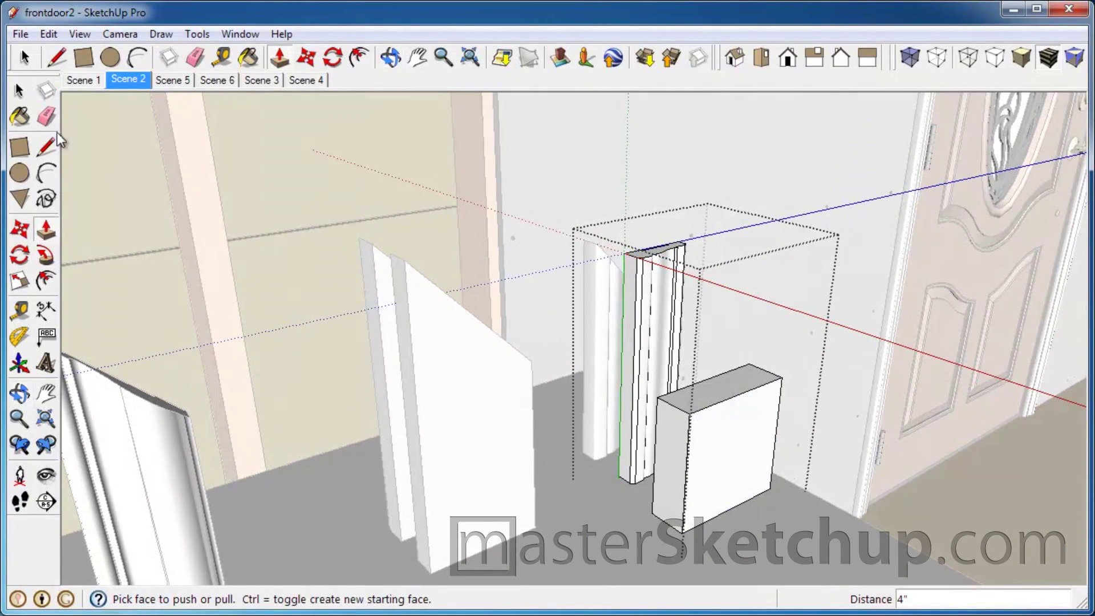
# - Select faces and edges of the new box and the trim
pyautogui.click(20, 88)
pyautogui.scroll(2, 685, 435)
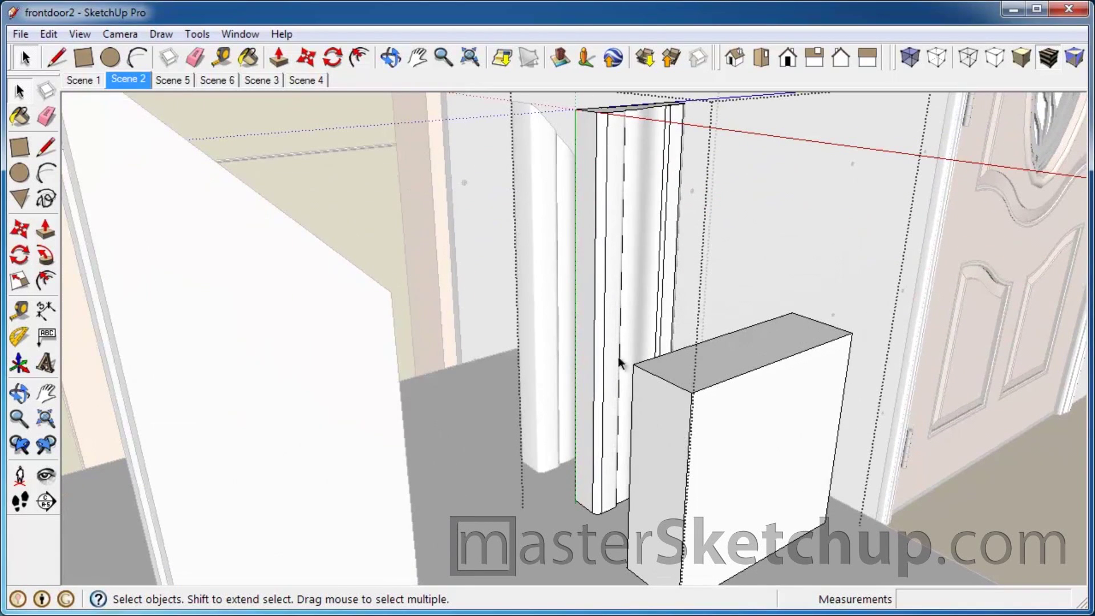
pyautogui.click(616, 352)
pyautogui.click(667, 396)
pyautogui.click(654, 421)
pyautogui.click(594, 340)
pyautogui.click(582, 338)
# - Select the whole box and rotate it 45 degrees about its top-left corner
pyautogui.tripleClick(717, 439)
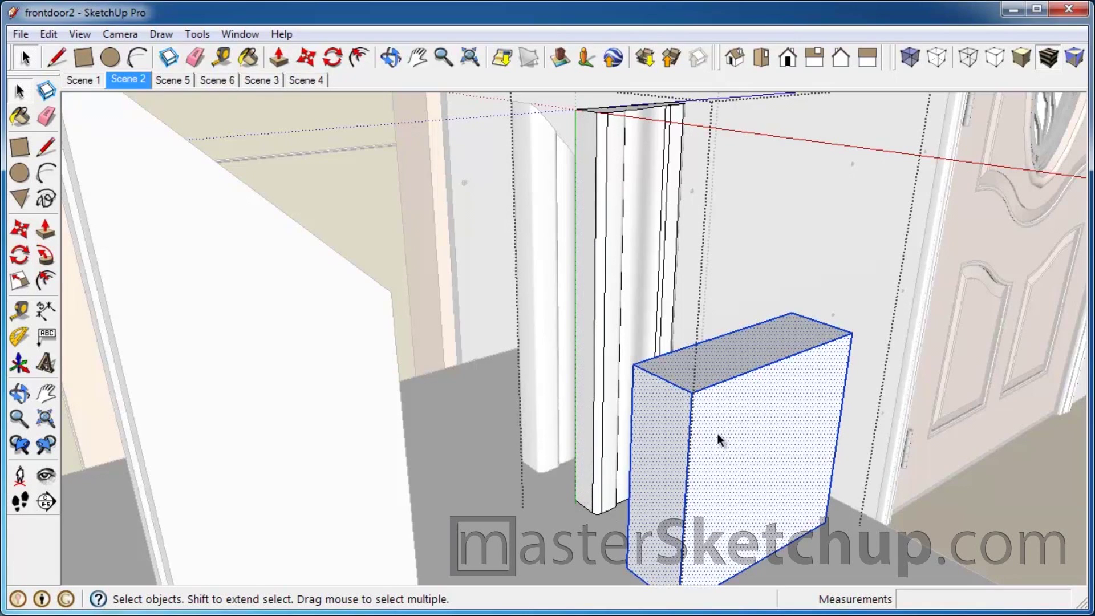
pyautogui.moveTo(641, 518)
pyautogui.mouseDown(button='middle')
pyautogui.moveTo(661, 353)
pyautogui.moveTo(697, 501)
pyautogui.mouseUp(button='middle')
pyautogui.scroll(2, 690, 489)
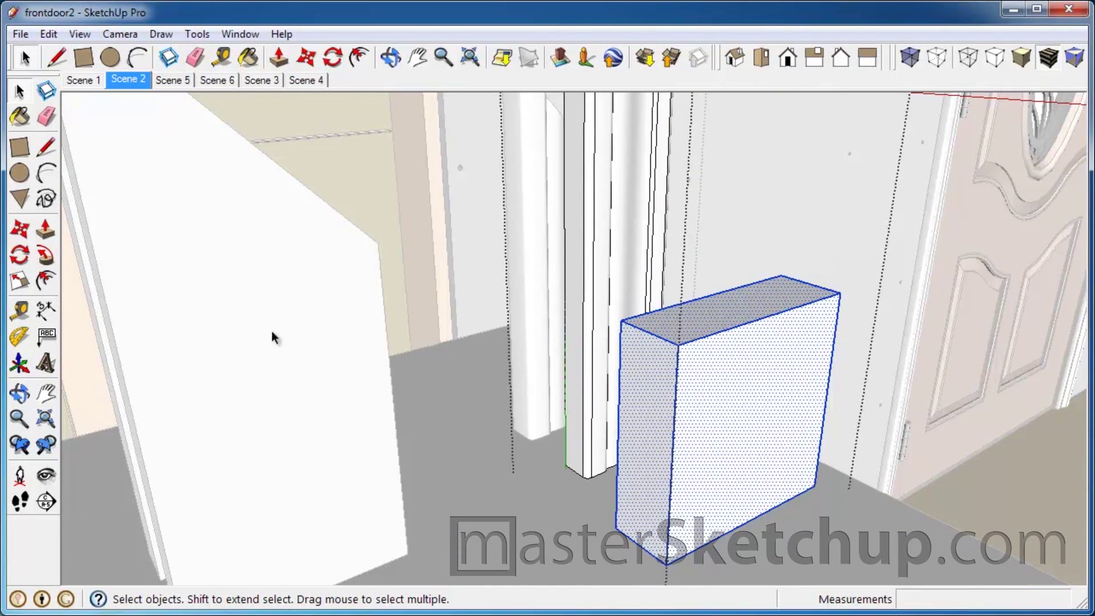
pyautogui.click(20, 229)
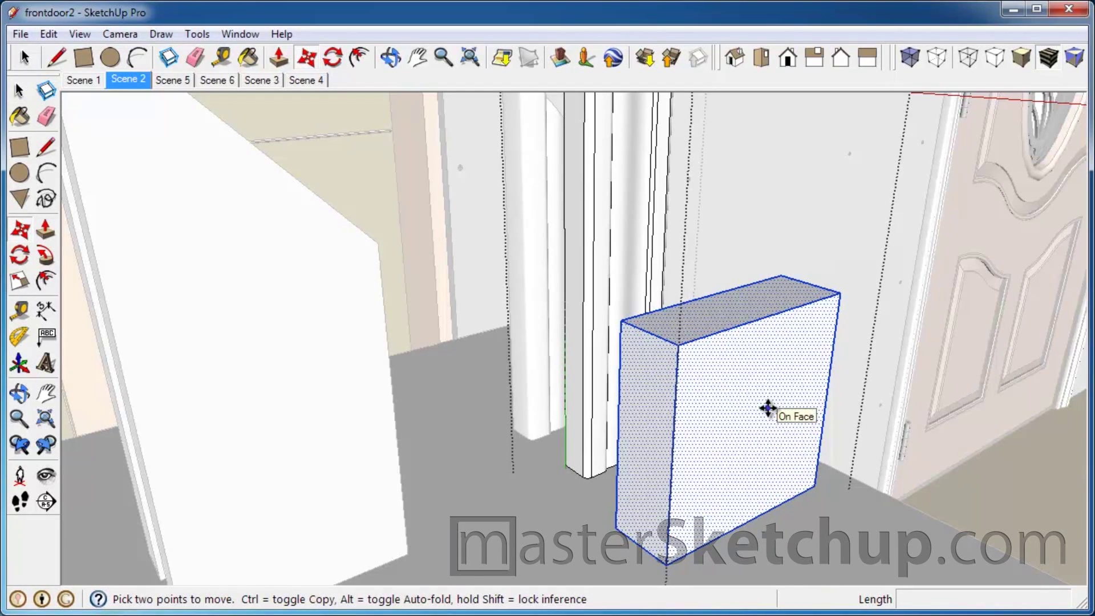
pyautogui.moveTo(769, 411); pyautogui.dragTo(717, 395, button='middle')
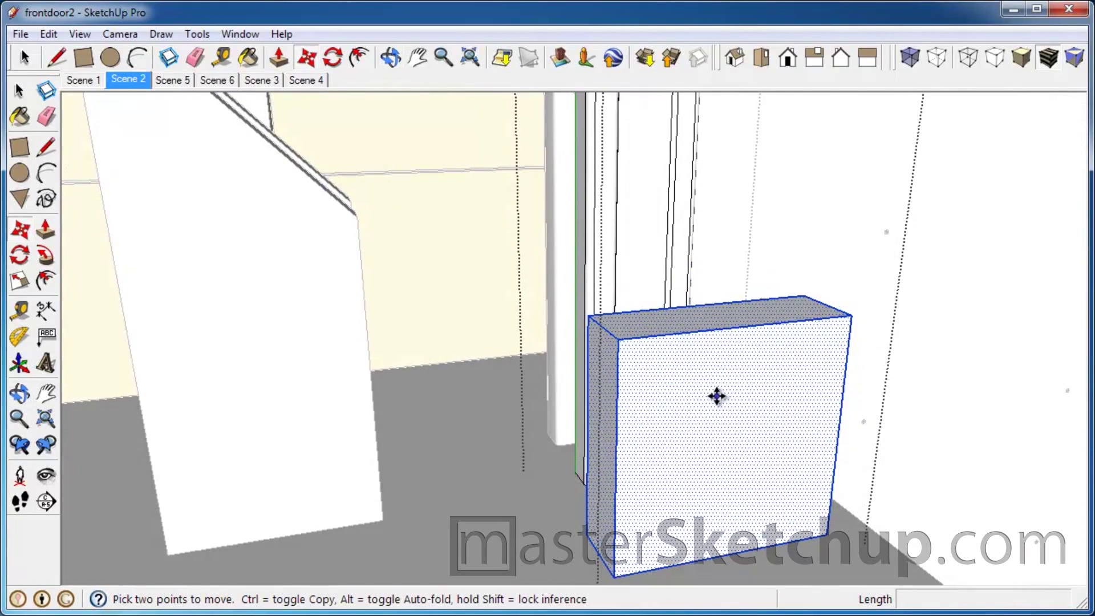
pyautogui.click(19, 257)
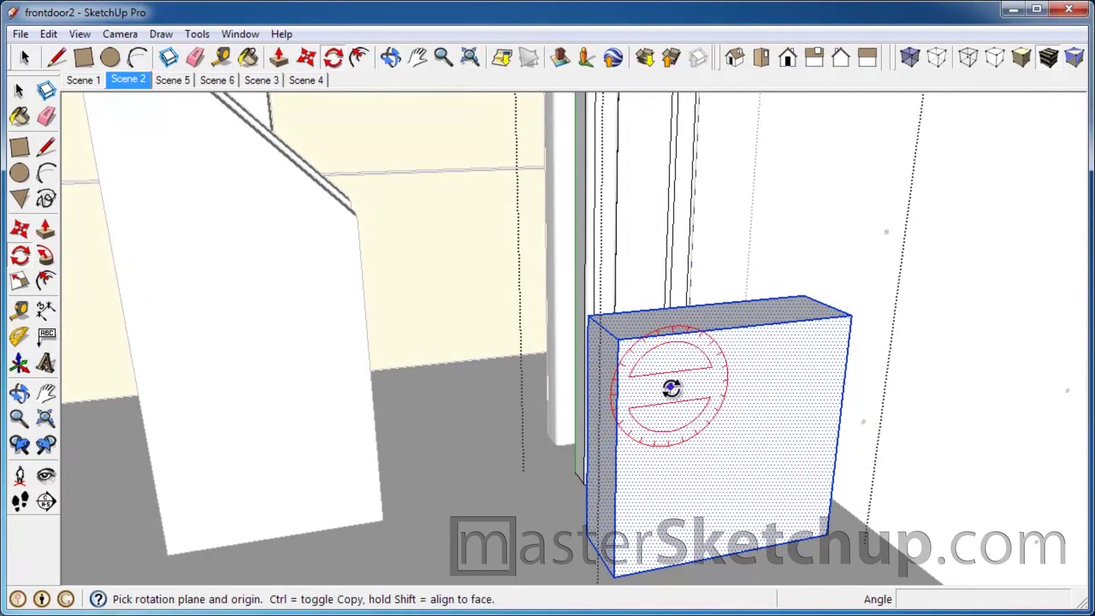
pyautogui.click(620, 341)
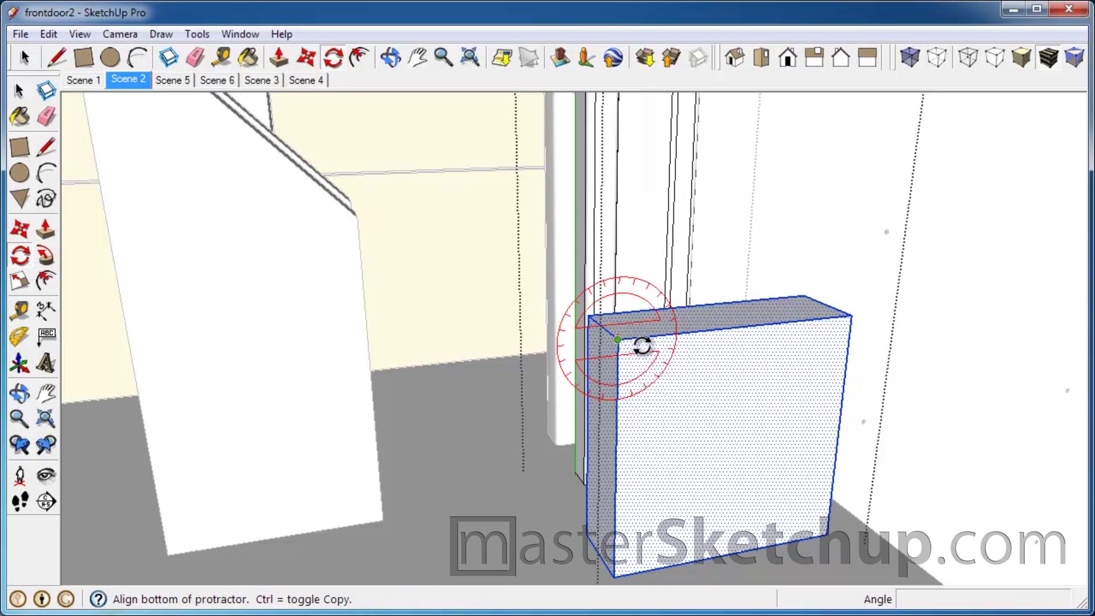
pyautogui.click(794, 329)
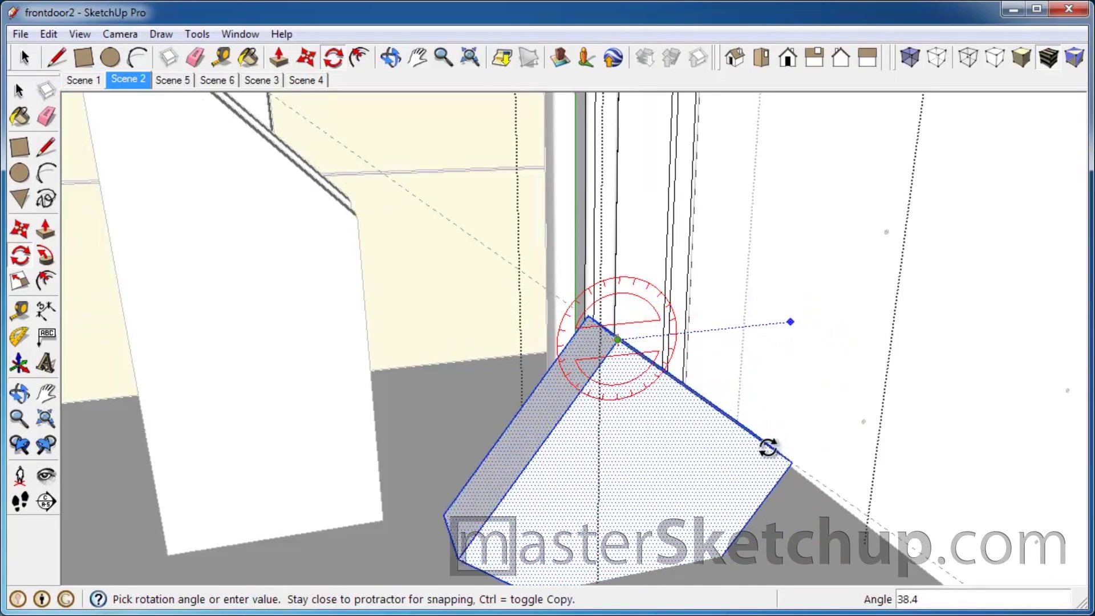
pyautogui.click(751, 465)
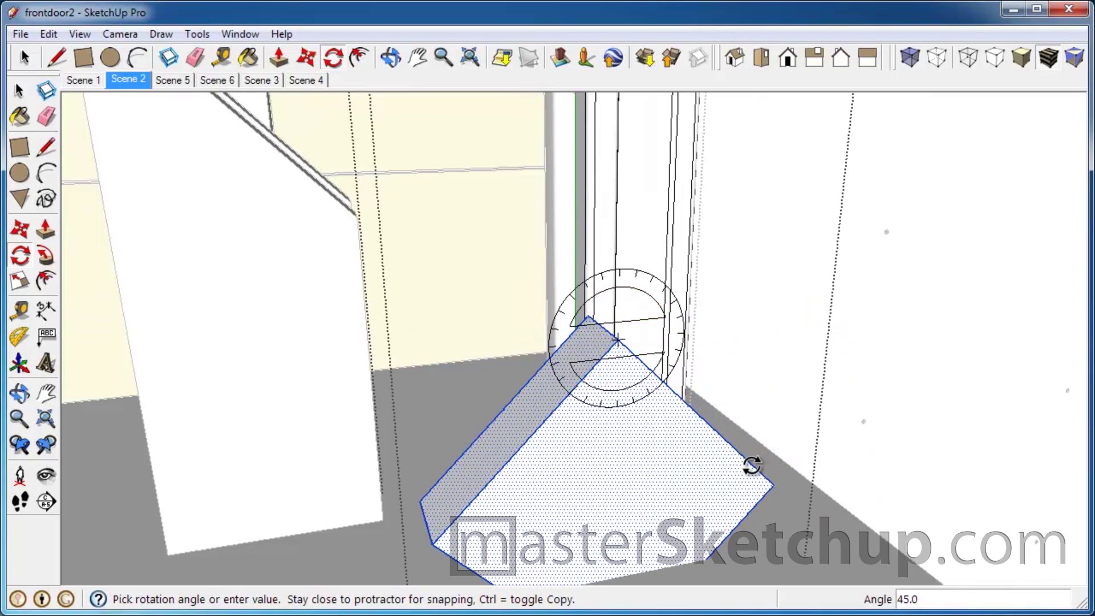
pyautogui.click(20, 229)
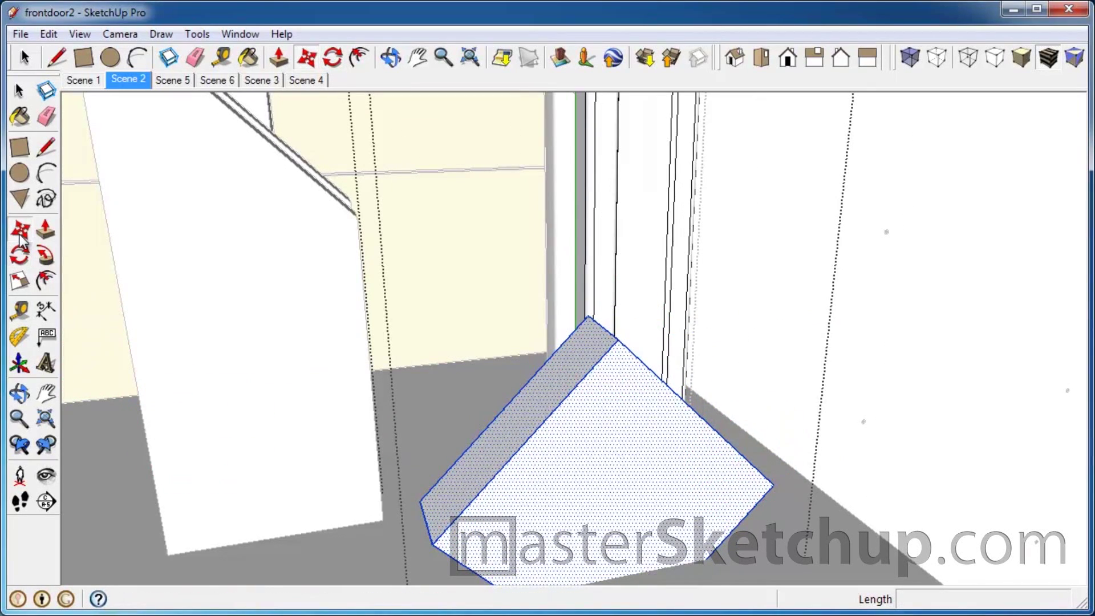
# - Move the tilted box so its corner snaps onto the casing's top corner
pyautogui.moveTo(420, 514)
pyautogui.mouseDown(button='middle')
pyautogui.moveTo(526, 535)
pyautogui.moveTo(595, 518)
pyautogui.moveTo(557, 533)
pyautogui.mouseUp(button='middle')
pyautogui.click(554, 531)
pyautogui.scroll(5, 564, 240)
pyautogui.scroll(-3, 557, 246)
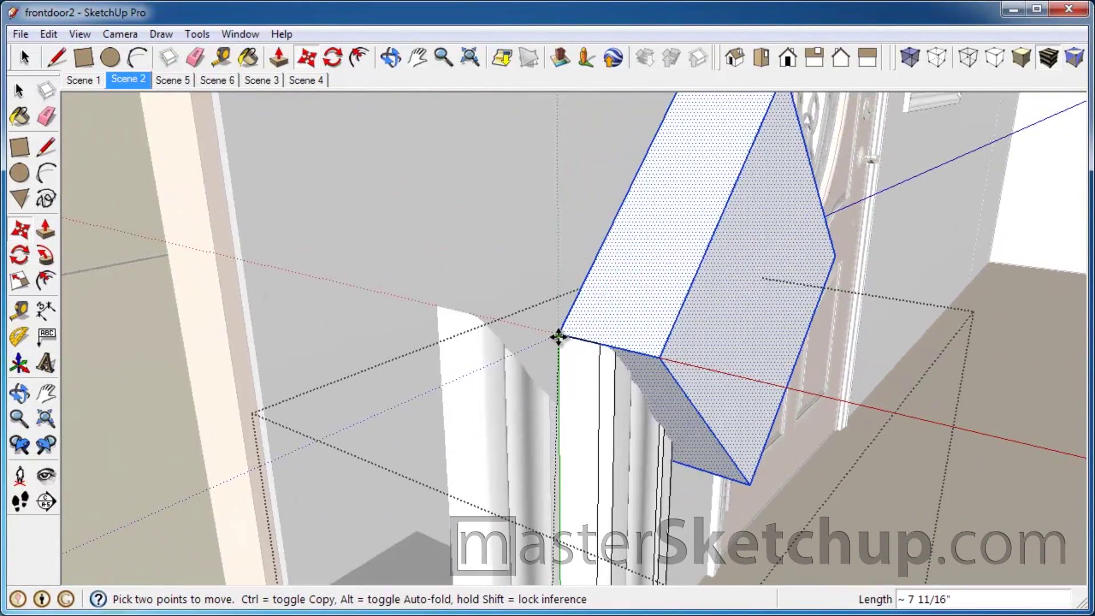
pyautogui.scroll(2, 560, 336)
pyautogui.scroll(1, 560, 335)
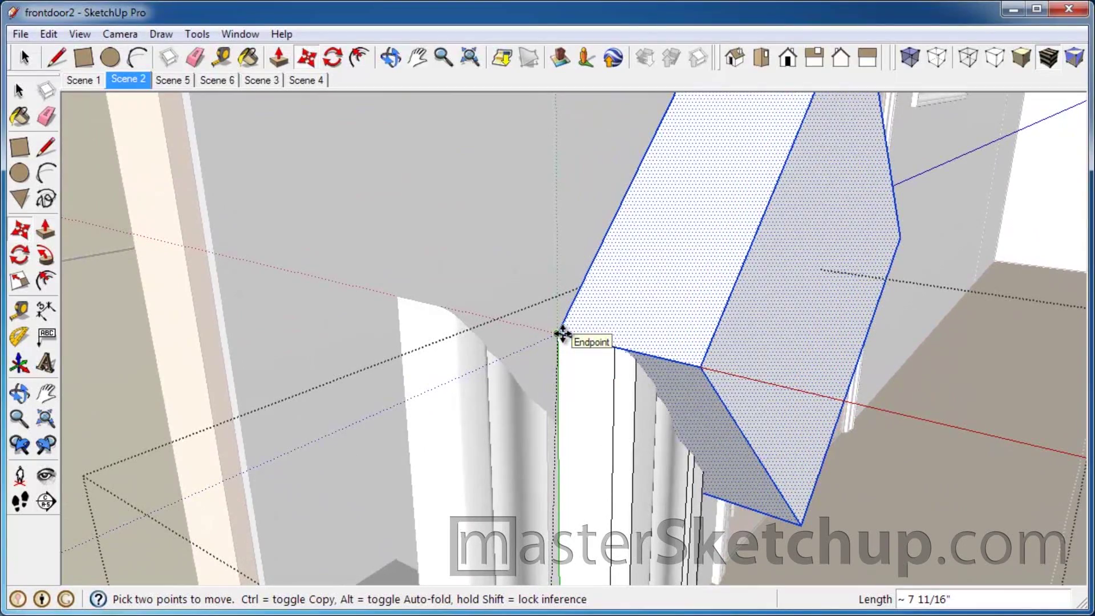
pyautogui.click(560, 334)
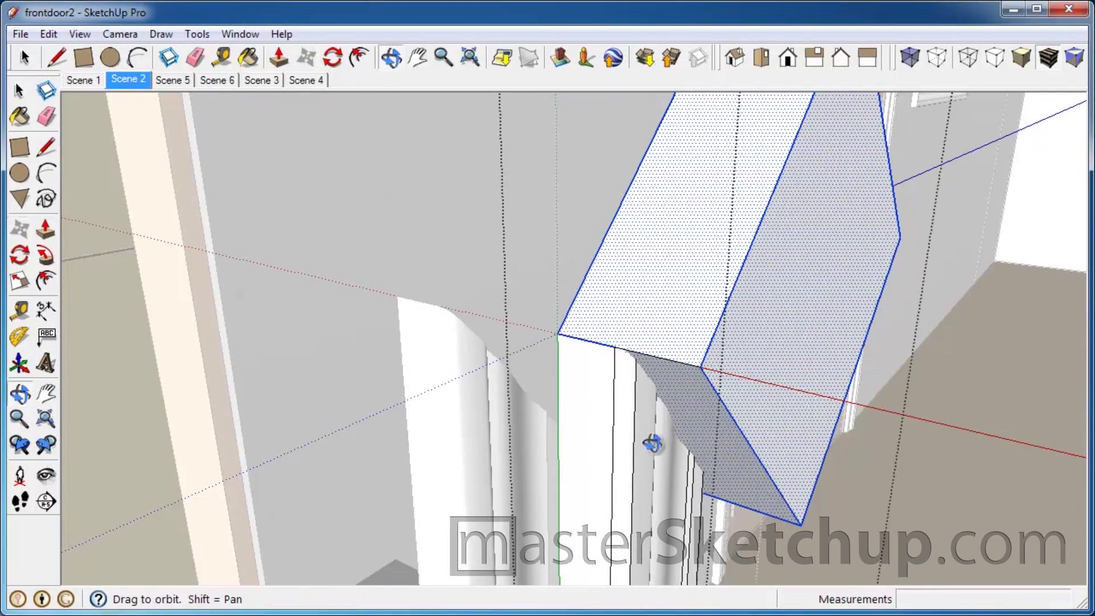
pyautogui.moveTo(653, 442)
pyautogui.mouseDown(button='middle')
pyautogui.moveTo(608, 381)
pyautogui.moveTo(643, 245)
pyautogui.mouseUp(button='middle')
pyautogui.scroll(-1, 642, 245)
pyautogui.scroll(-1, 643, 248)
pyautogui.scroll(-1, 644, 254)
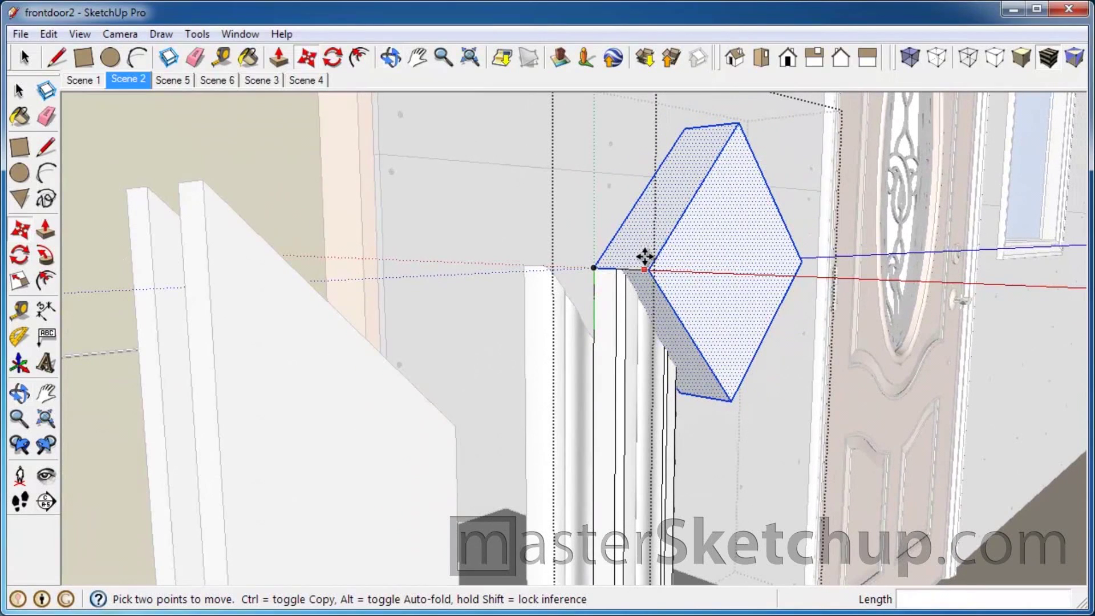
# - Run Intersect Faces > With Model on the tilted box
pyautogui.rightClick(675, 272)
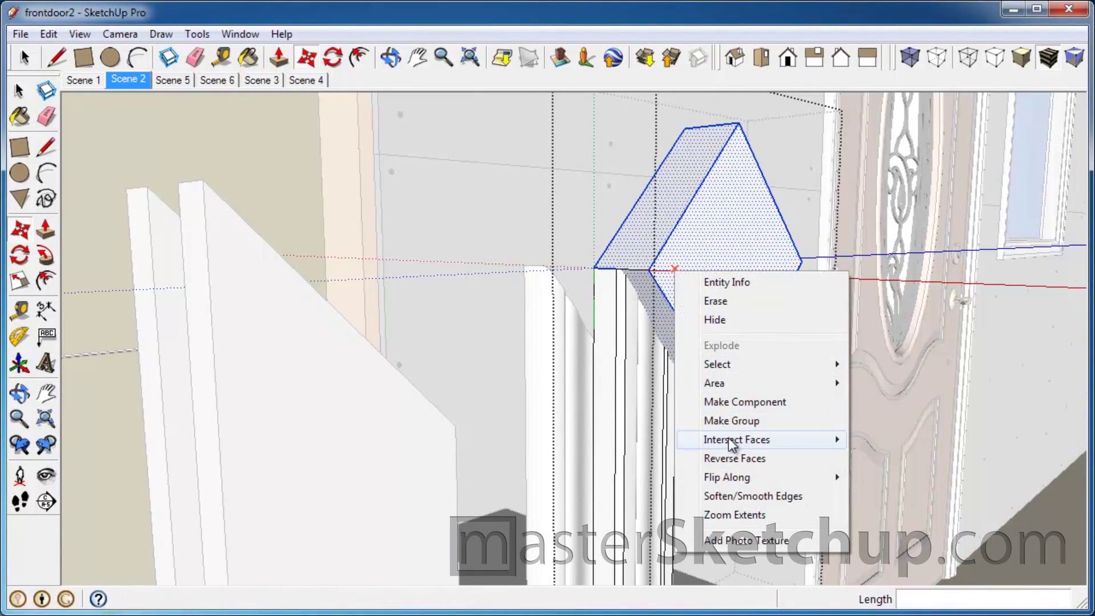
pyautogui.moveTo(737, 439)
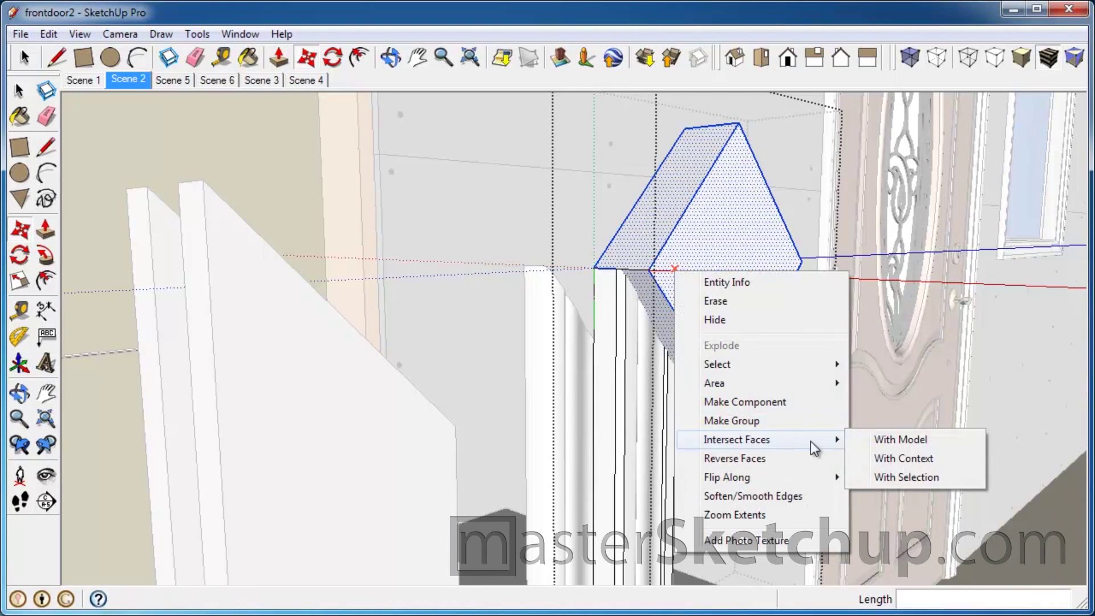
pyautogui.click(895, 439)
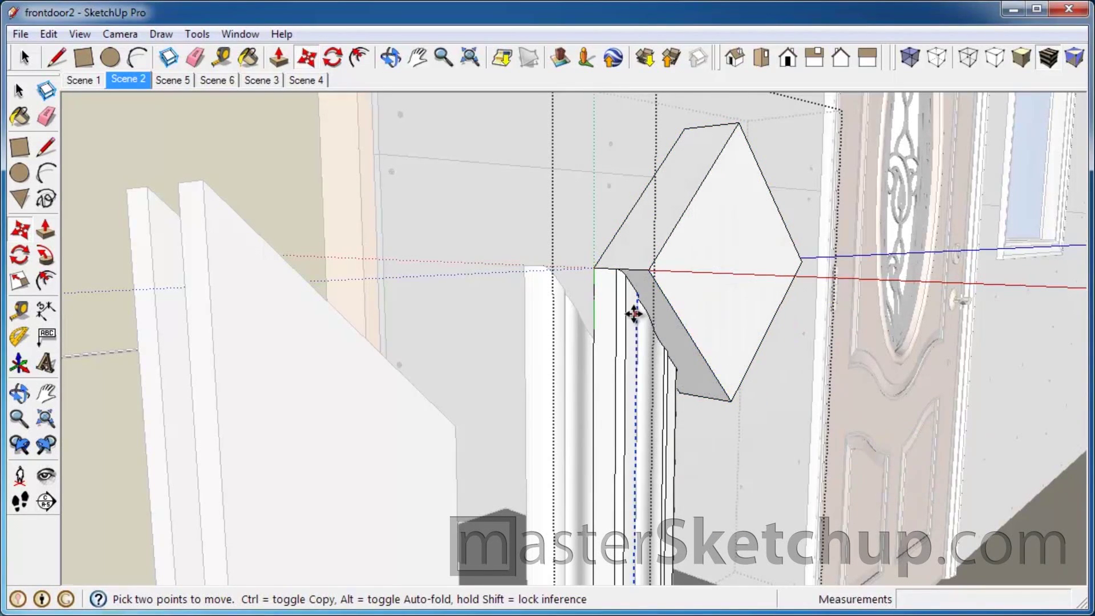
pyautogui.scroll(1, 633, 314)
pyautogui.scroll(2, 633, 314)
pyautogui.scroll(1, 655, 317)
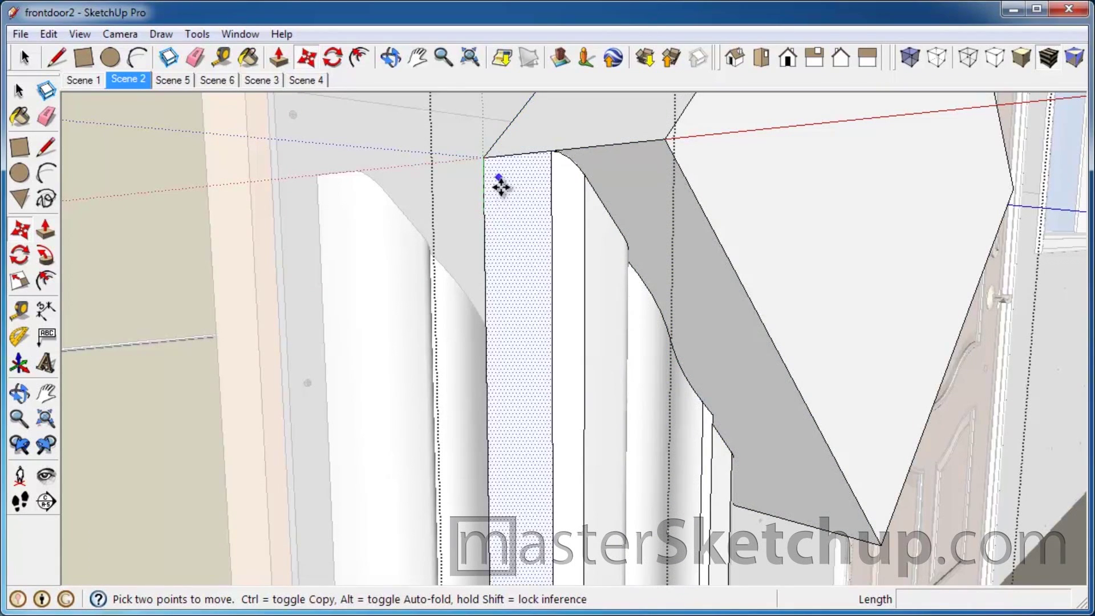
# - Erase all edges of the tilted cutting box
pyautogui.click(46, 117)
pyautogui.scroll(-1, 565, 368)
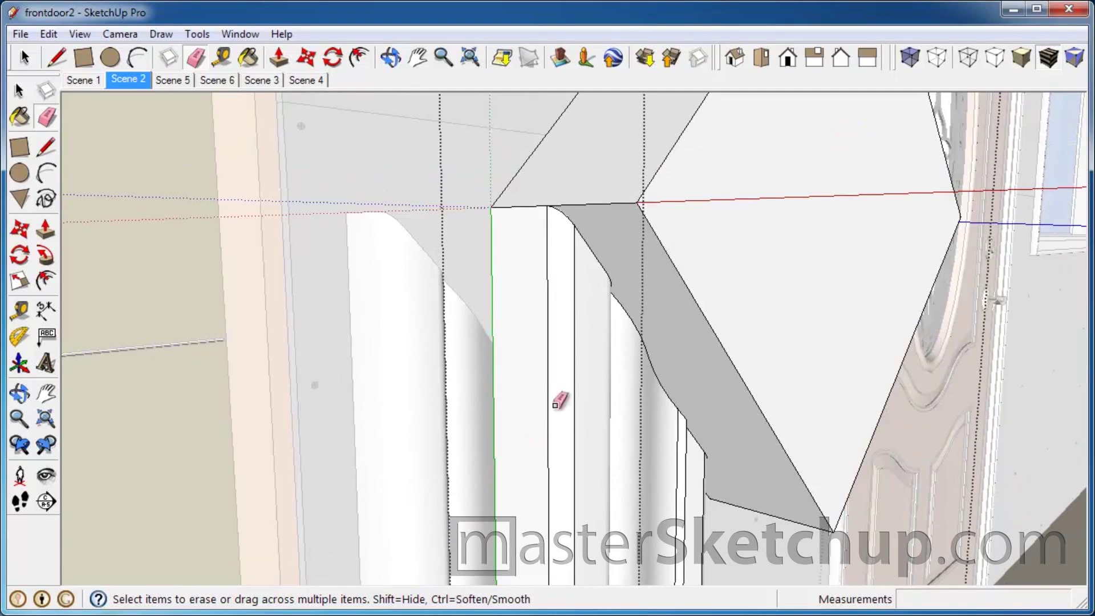
pyautogui.click(637, 203)
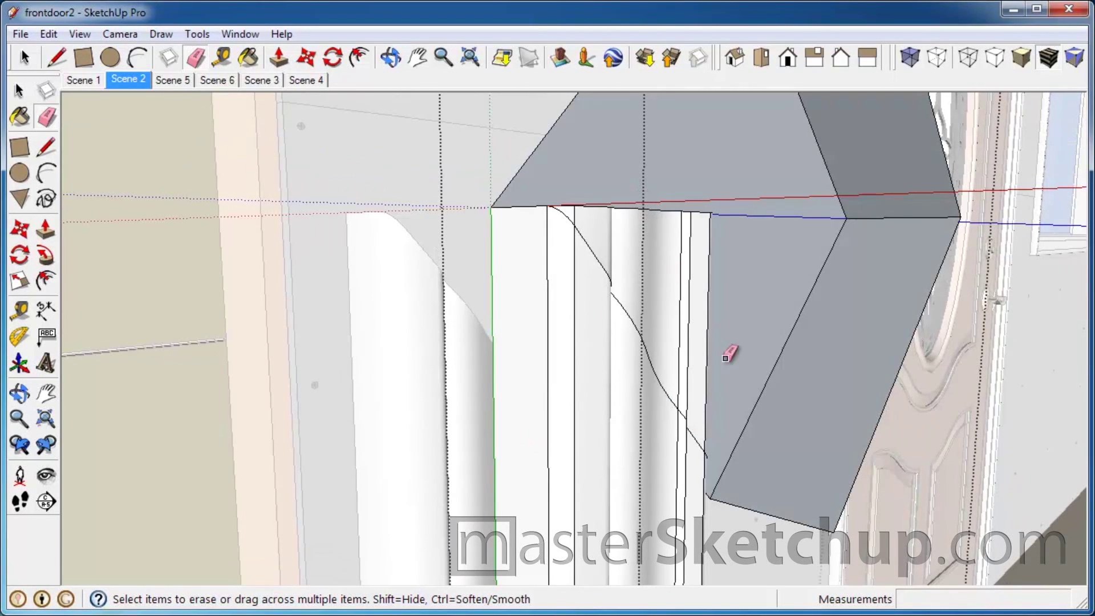
pyautogui.click(794, 522)
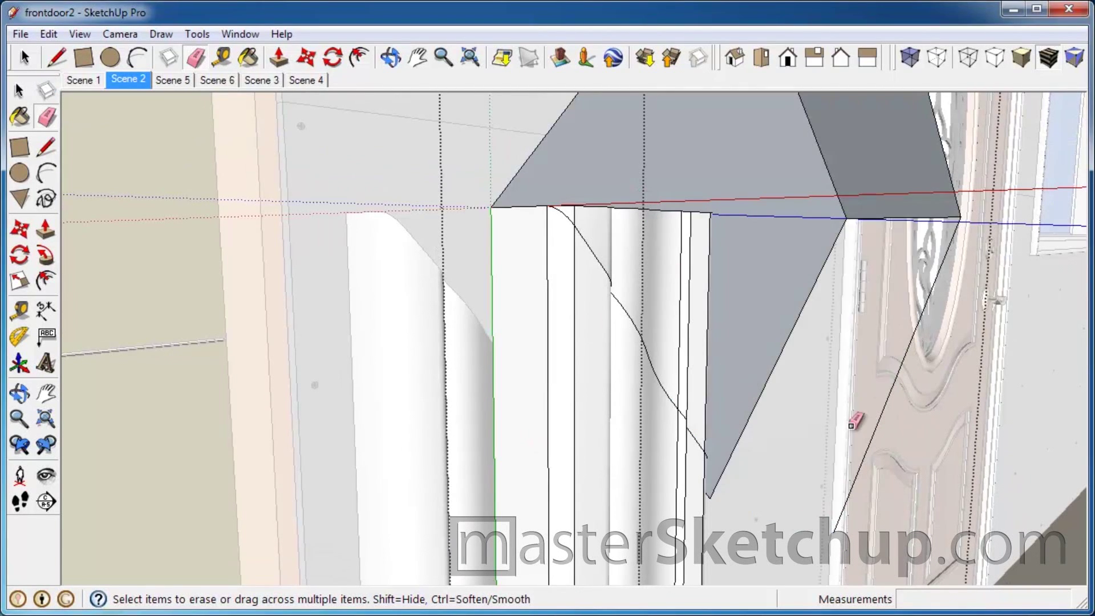
pyautogui.click(880, 415)
pyautogui.moveTo(795, 409); pyautogui.dragTo(759, 407, button='middle')
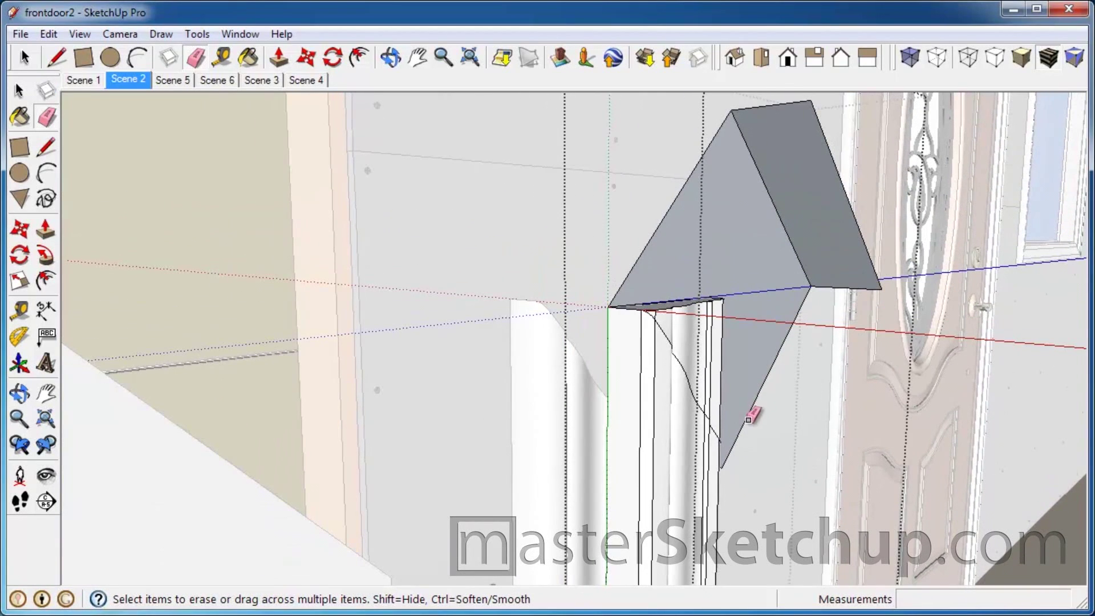
pyautogui.click(881, 288)
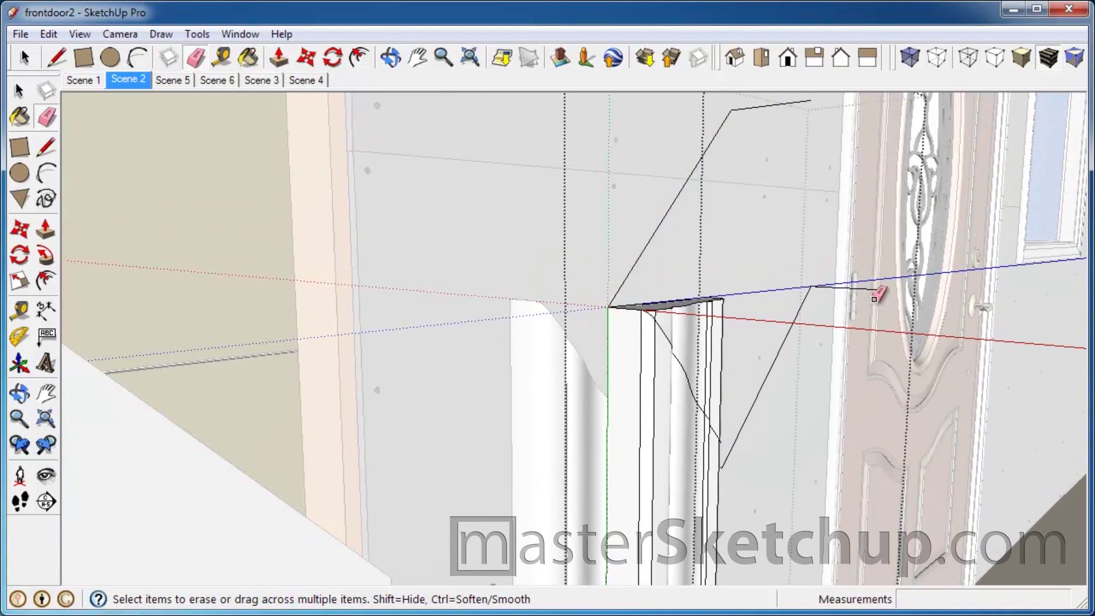
pyautogui.moveTo(885, 282); pyautogui.dragTo(807, 288)
pyautogui.moveTo(795, 114)
pyautogui.mouseDown()
pyautogui.moveTo(690, 123)
pyautogui.moveTo(746, 310)
pyautogui.mouseUp()
# - Erase the casing offcut edges and corner leftover above the cut, then inspect the miter
pyautogui.moveTo(745, 311)
pyautogui.mouseDown(button='middle')
pyautogui.moveTo(568, 395)
pyautogui.moveTo(856, 550)
pyautogui.mouseUp(button='middle')
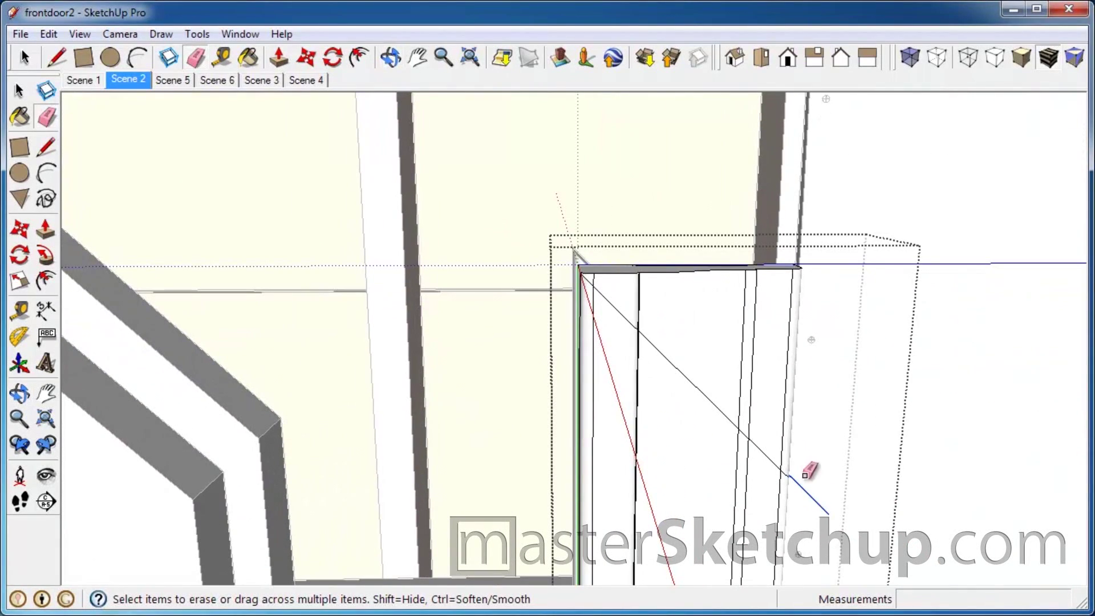
pyautogui.moveTo(776, 447)
pyautogui.mouseDown(button='middle')
pyautogui.moveTo(632, 454)
pyautogui.moveTo(753, 435)
pyautogui.mouseUp(button='middle')
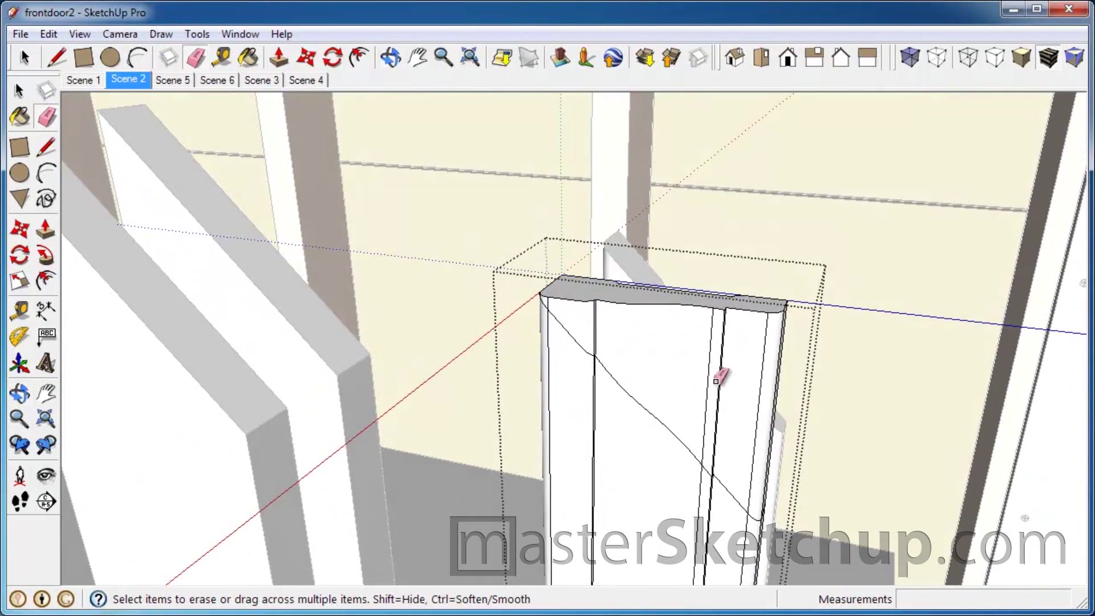
pyautogui.moveTo(594, 317); pyautogui.dragTo(687, 344, button='middle')
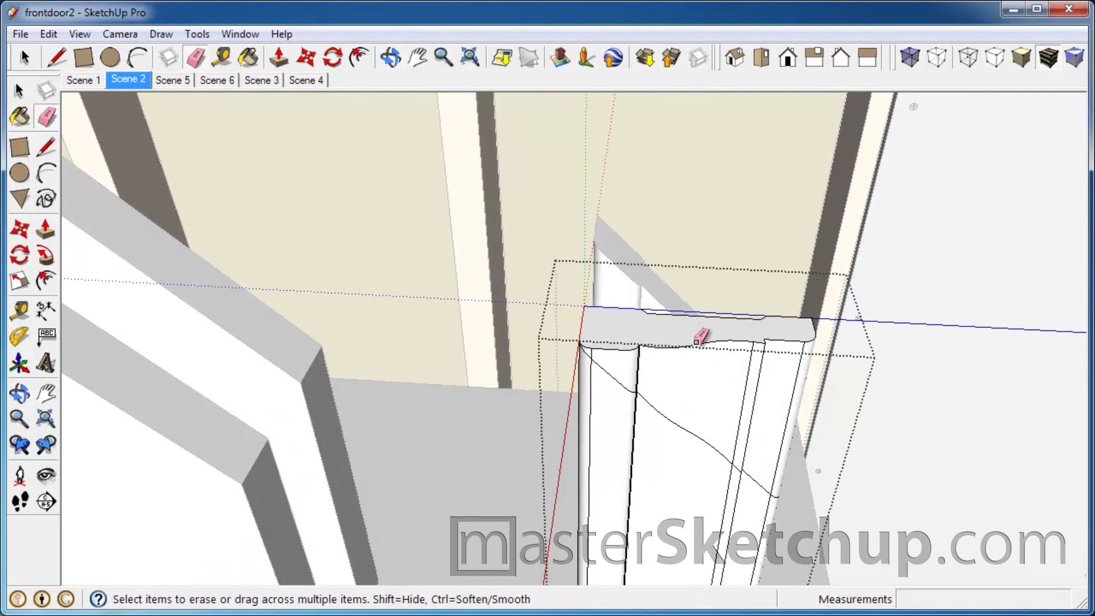
pyautogui.click(699, 342)
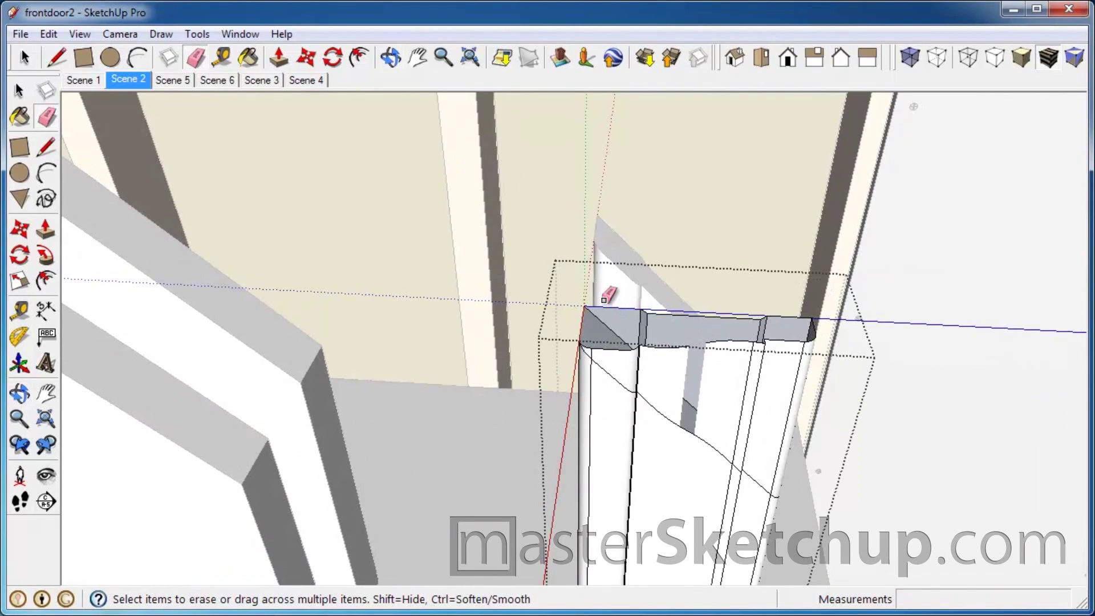
pyautogui.moveTo(604, 297); pyautogui.dragTo(698, 330)
pyautogui.moveTo(776, 325)
pyautogui.mouseDown()
pyautogui.moveTo(689, 353)
pyautogui.moveTo(738, 339)
pyautogui.moveTo(764, 311)
pyautogui.mouseUp()
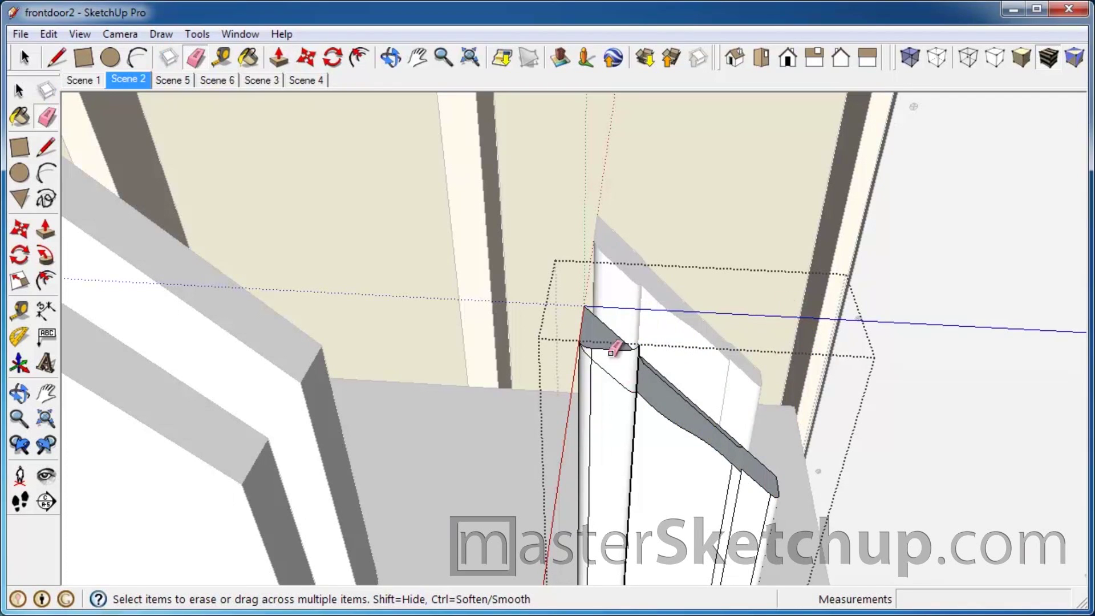
pyautogui.moveTo(620, 383)
pyautogui.mouseDown(button='middle')
pyautogui.moveTo(675, 370)
pyautogui.moveTo(660, 274)
pyautogui.mouseUp(button='middle')
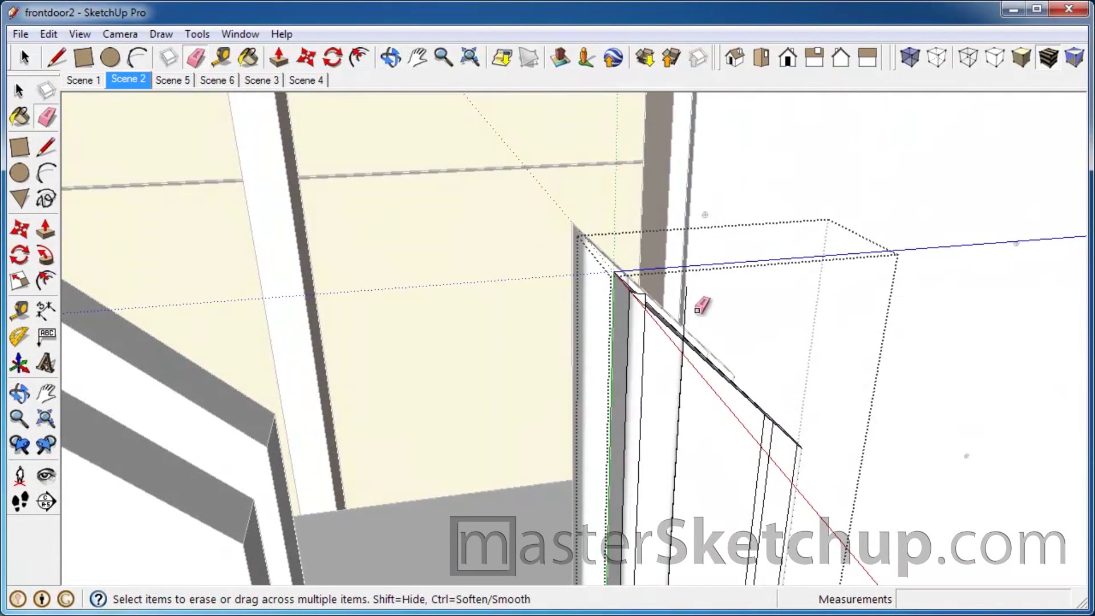
pyautogui.scroll(2, 655, 295)
pyautogui.scroll(2, 646, 294)
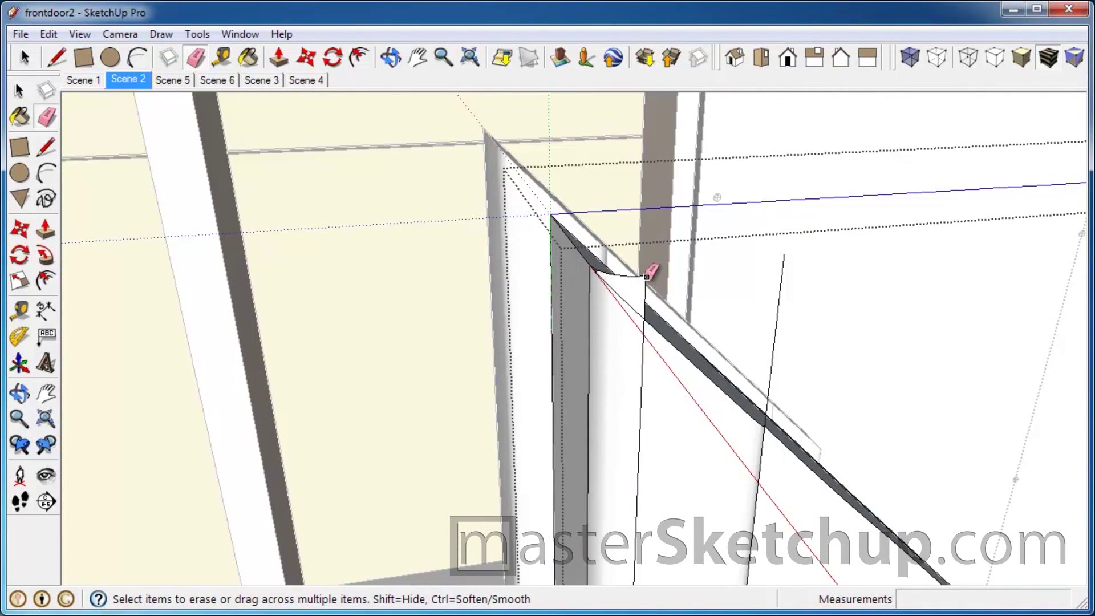
pyautogui.click(647, 274)
pyautogui.moveTo(746, 298)
pyautogui.mouseDown(button='middle')
pyautogui.moveTo(735, 420)
pyautogui.moveTo(606, 288)
pyautogui.moveTo(340, 377)
pyautogui.moveTo(548, 420)
pyautogui.moveTo(496, 455)
pyautogui.moveTo(667, 386)
pyautogui.mouseUp(button='middle')
pyautogui.moveTo(422, 342); pyautogui.dragTo(497, 311, button='middle')
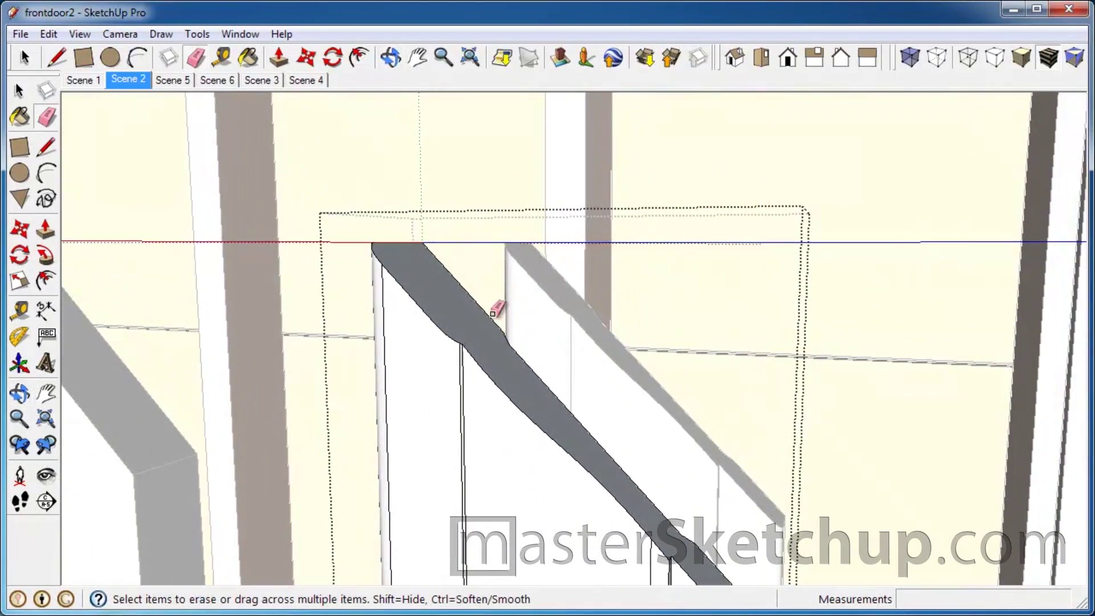
pyautogui.moveTo(471, 247)
pyautogui.mouseDown(button='middle')
pyautogui.moveTo(452, 289)
pyautogui.moveTo(466, 214)
pyautogui.mouseUp(button='middle')
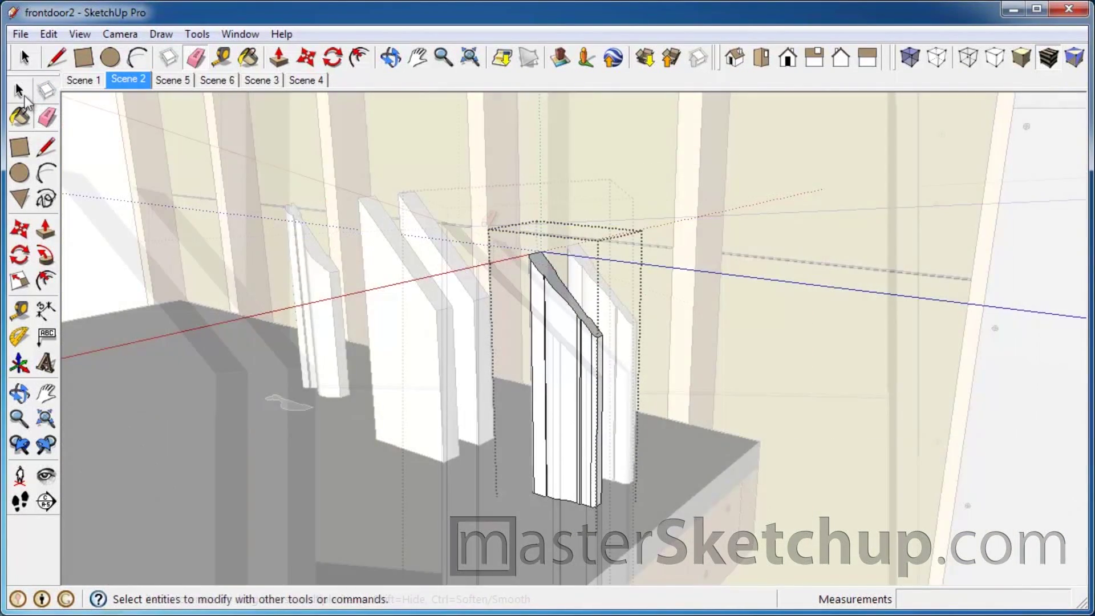
# - Reverse the slanted miter face and return to the Scene 2 view
pyautogui.press('space')
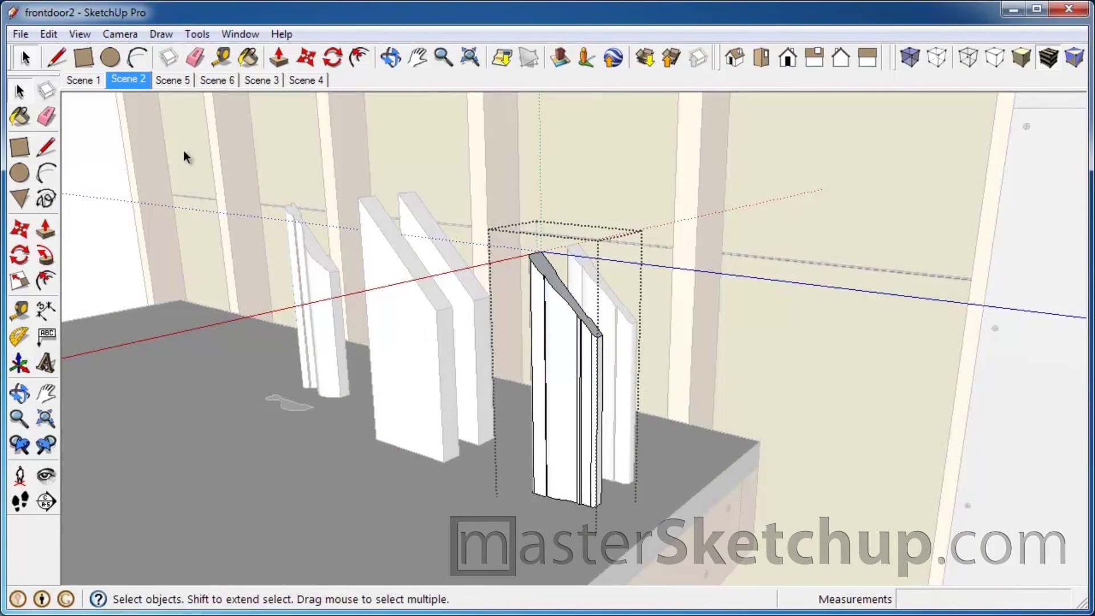
pyautogui.scroll(2, 558, 286)
pyautogui.scroll(2, 552, 282)
pyautogui.click(549, 281)
pyautogui.rightClick(552, 286)
pyautogui.click(640, 451)
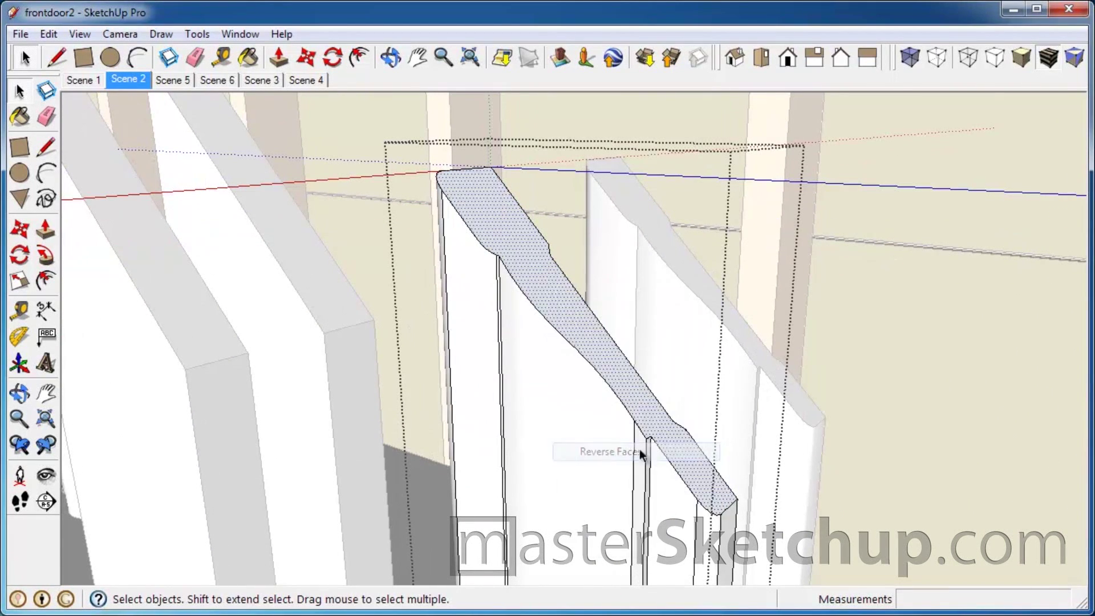
pyautogui.moveTo(555, 339); pyautogui.dragTo(539, 333, button='middle')
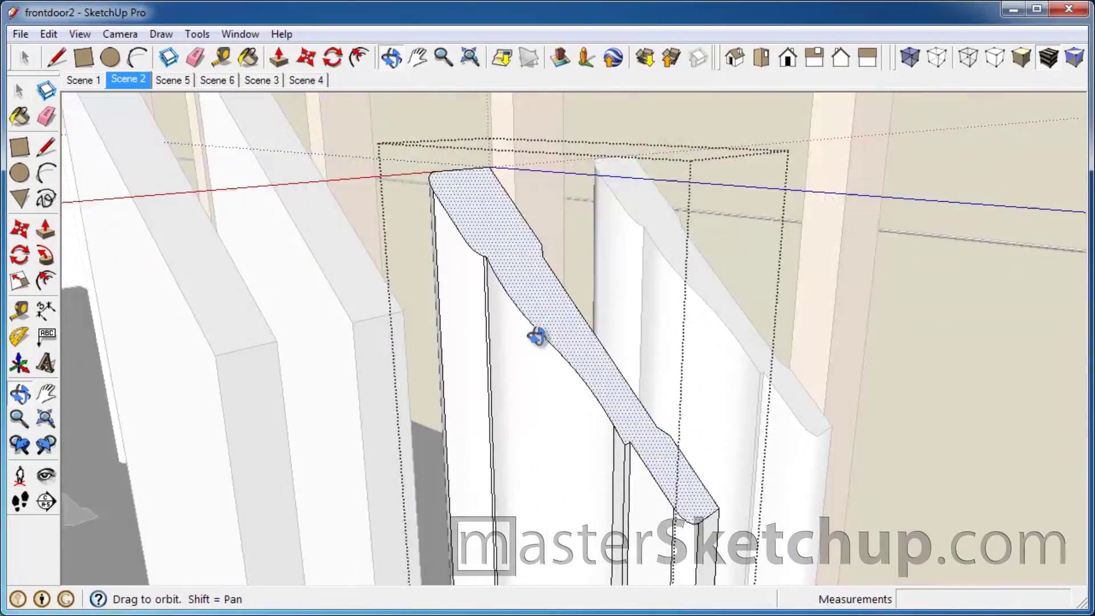
pyautogui.click(555, 217)
pyautogui.scroll(-2, 549, 288)
pyautogui.scroll(-2, 528, 271)
pyautogui.scroll(-2, 529, 283)
pyautogui.click(129, 79)
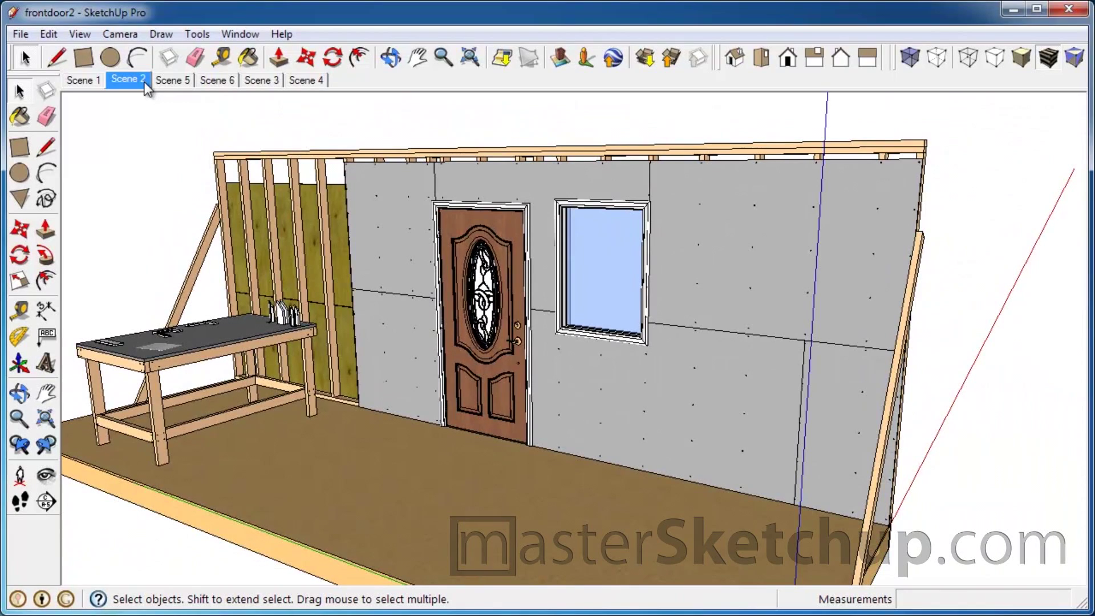
# - Switch to the saved Scene 1 view of the sheathed door wall from behind
pyautogui.click(82, 78)
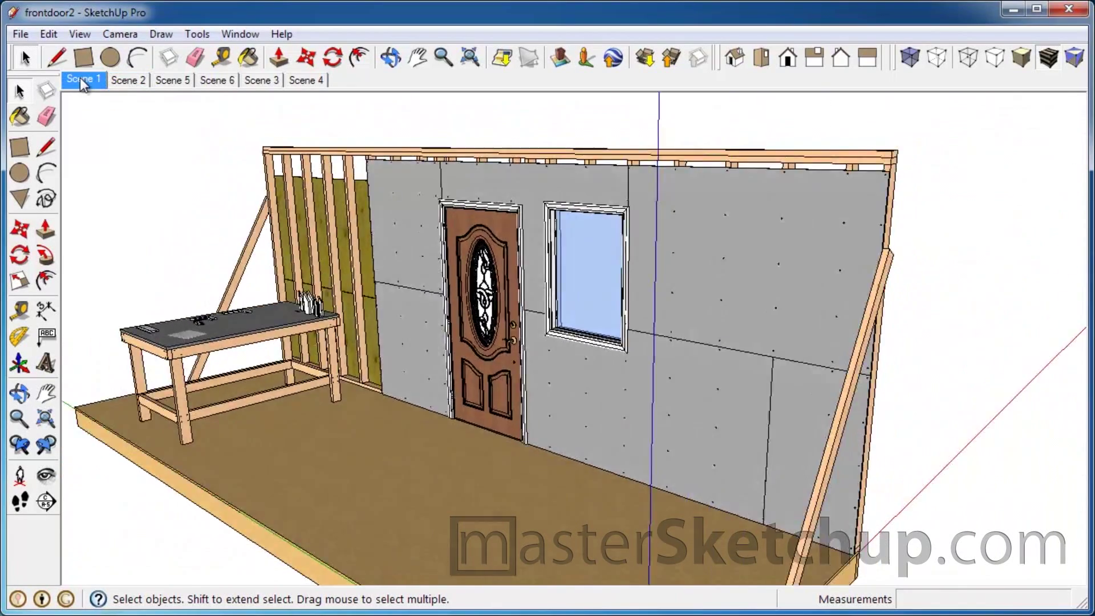